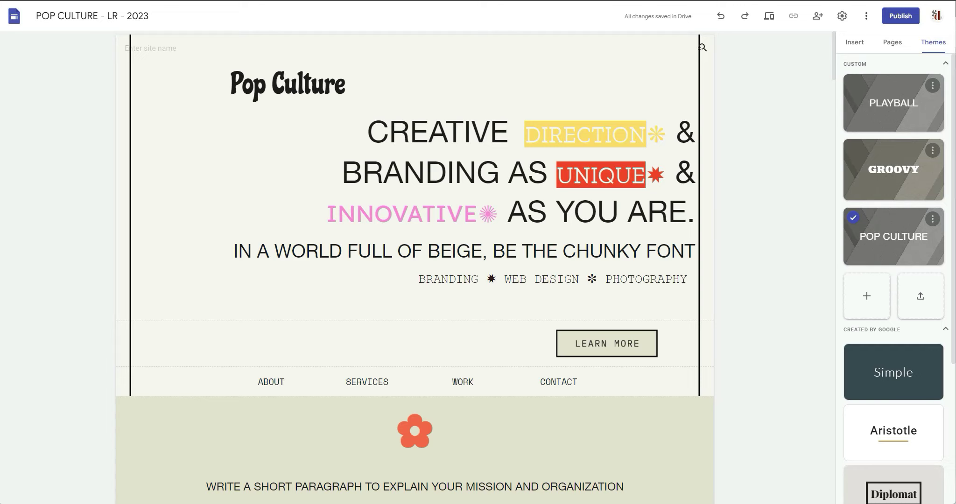
- Right-align the "Pop Culture" title above the page's headline text
left_click(287, 84)
key("ctrl+shift+r")
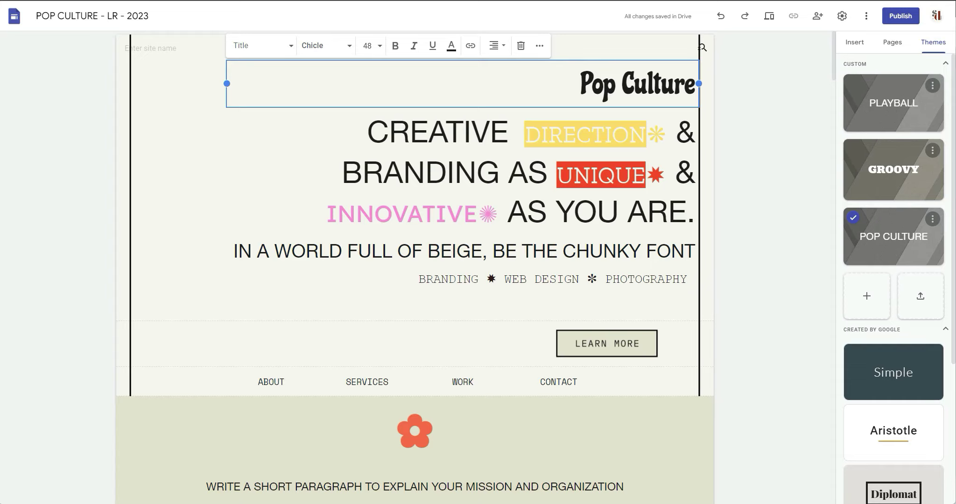
- Switch to the font manager and look through the Google fonts previewed with the text "Pop Culture" for display styles
key("alt+Tab")
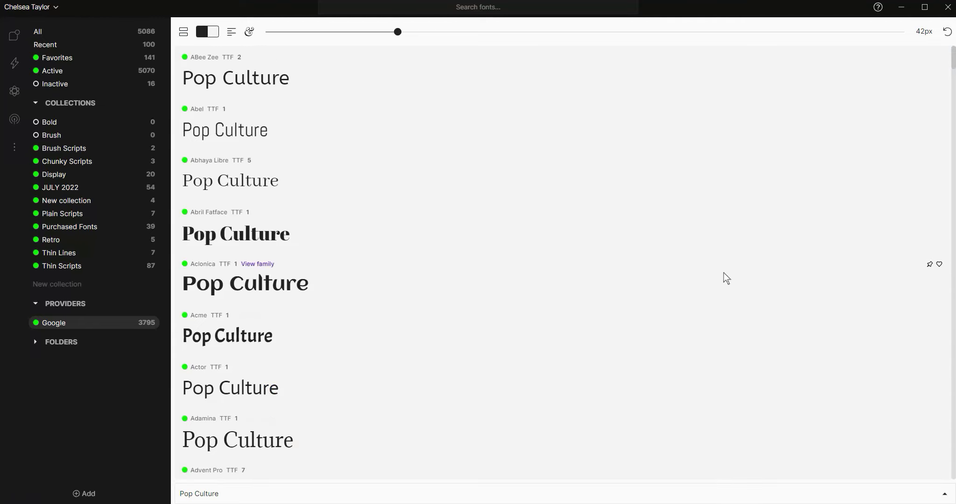
scroll(724, 272, "down", 5)
scroll(543, 296, "down", 5)
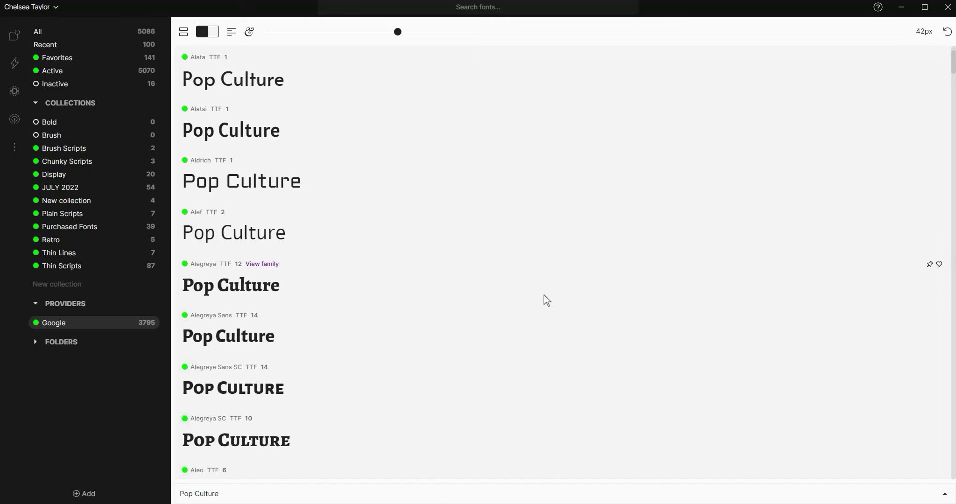
scroll(544, 292, "down", 10)
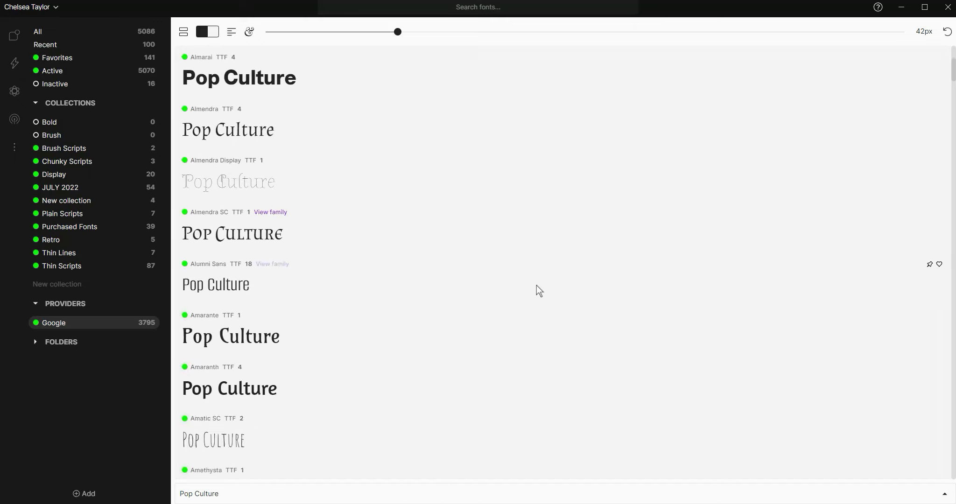
scroll(502, 274, "up", 3)
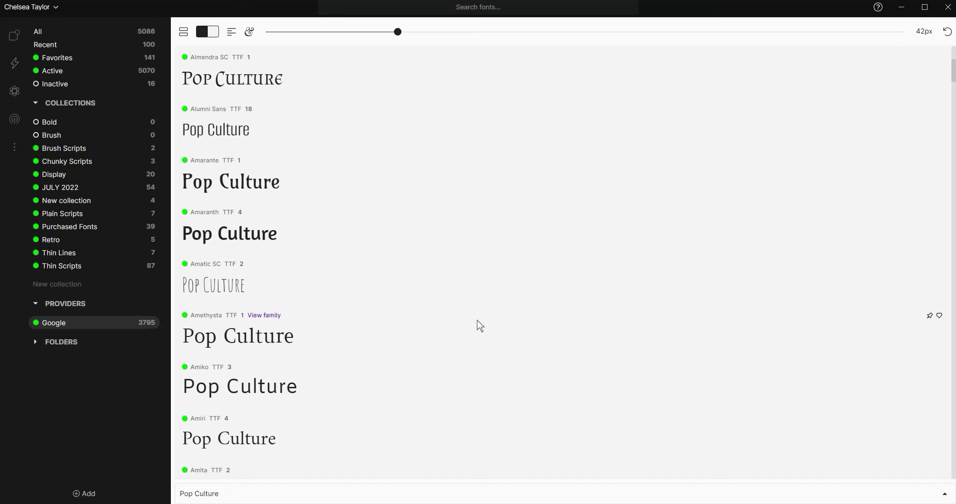
scroll(583, 298, "down", 10)
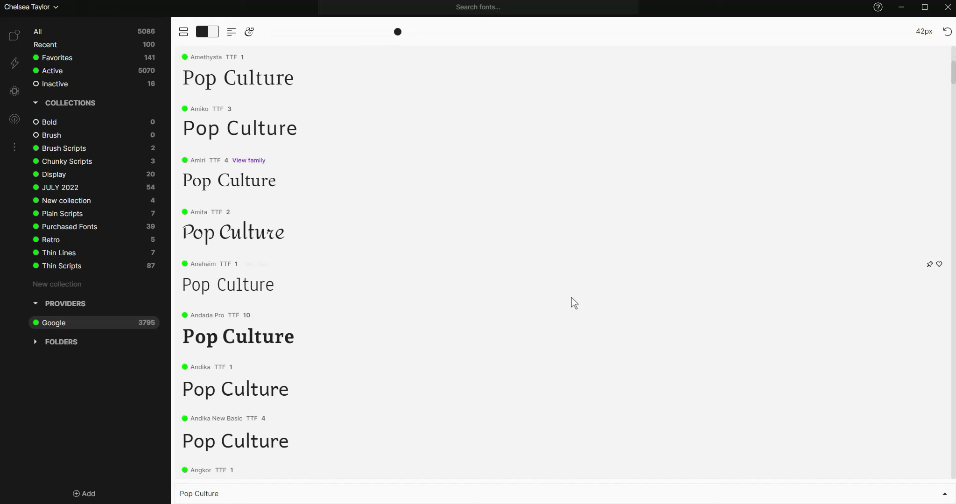
scroll(567, 332, "down", 2)
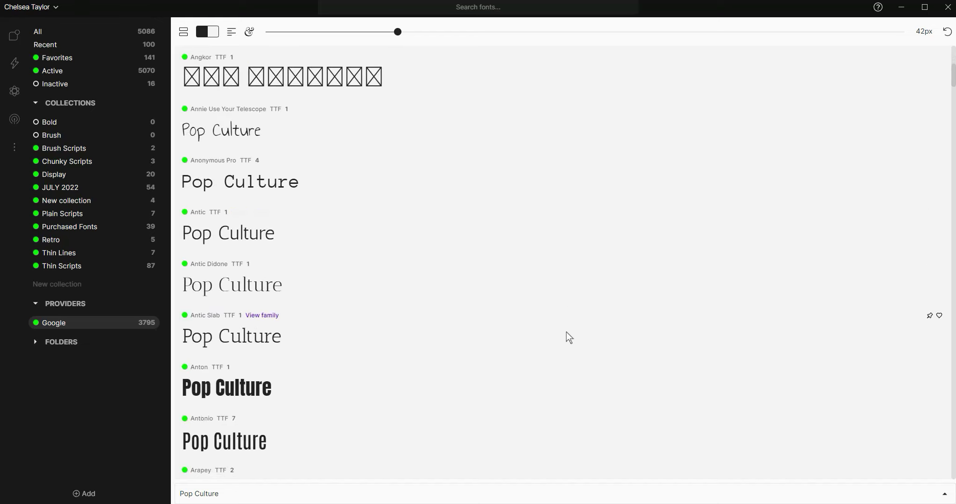
scroll(564, 333, "down", 13)
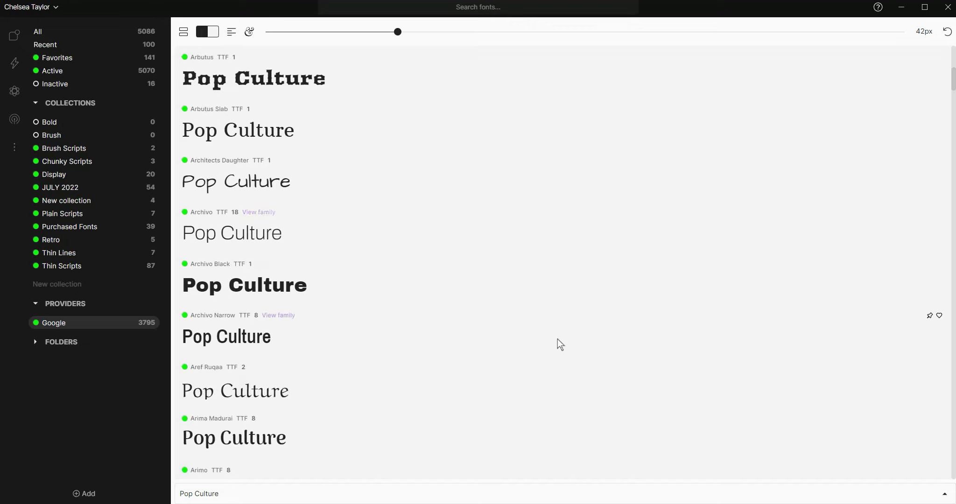
scroll(550, 334, "down", 18)
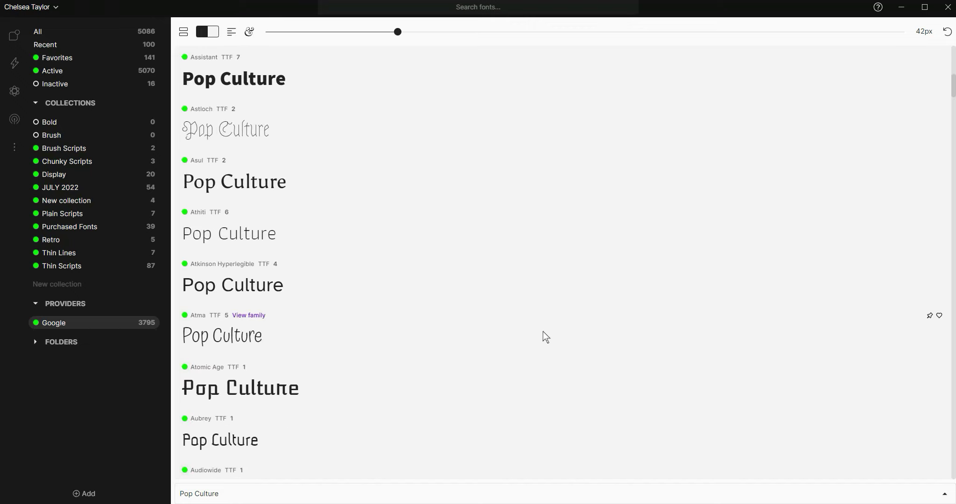
scroll(544, 333, "down", 9)
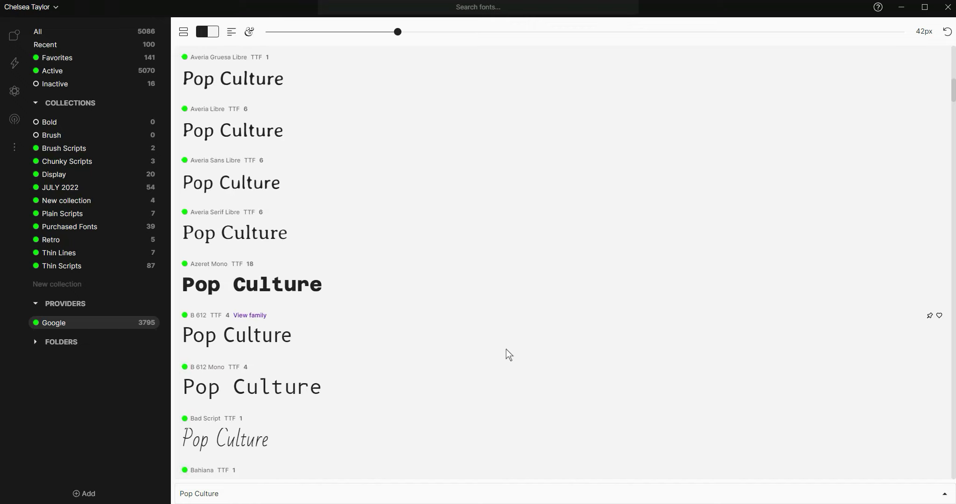
scroll(469, 220, "down", 19)
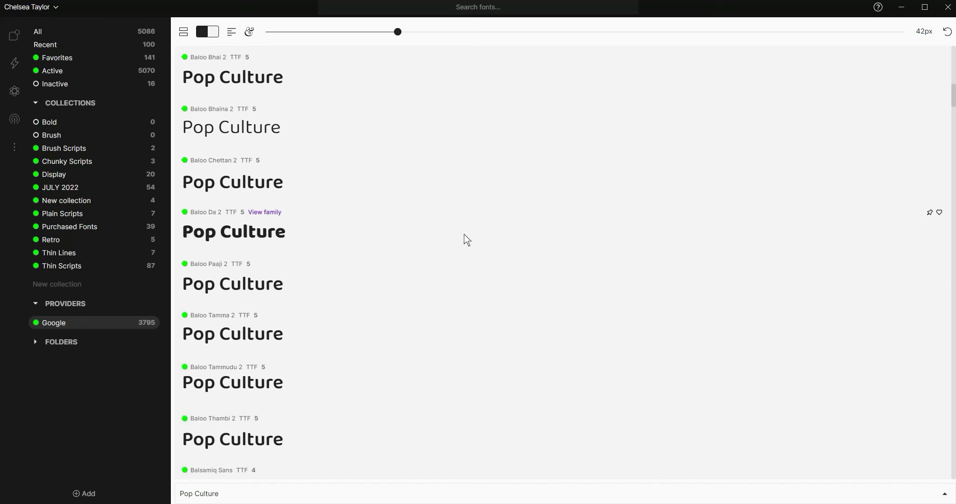
scroll(464, 244, "down", 7)
scroll(448, 266, "up", 5)
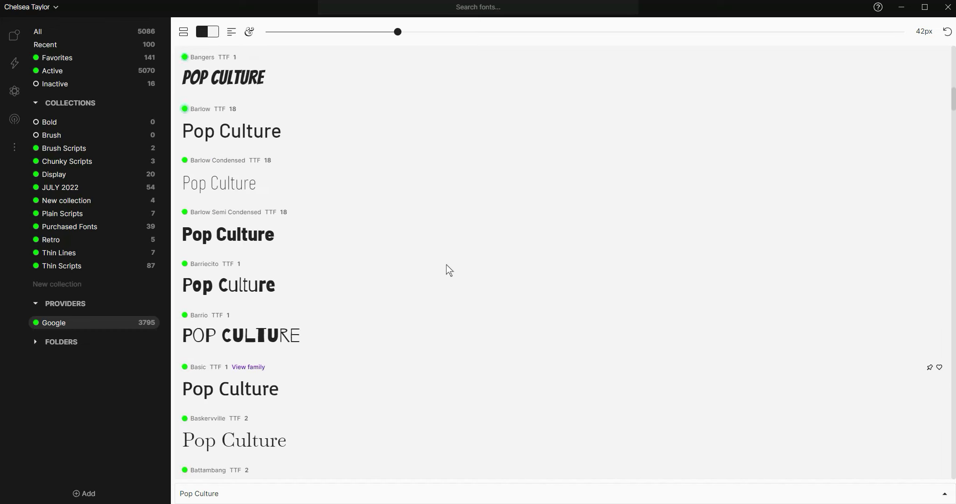
scroll(448, 267, "up", 1)
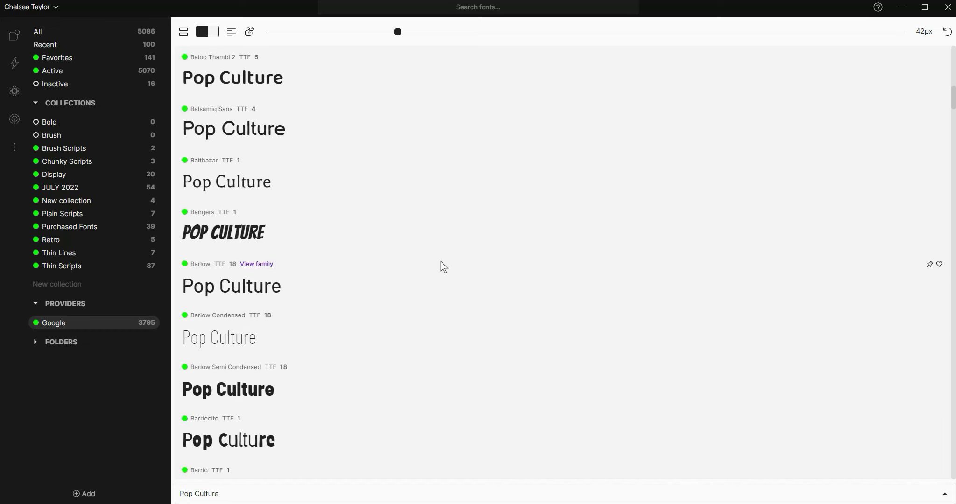
scroll(441, 261, "down", 5)
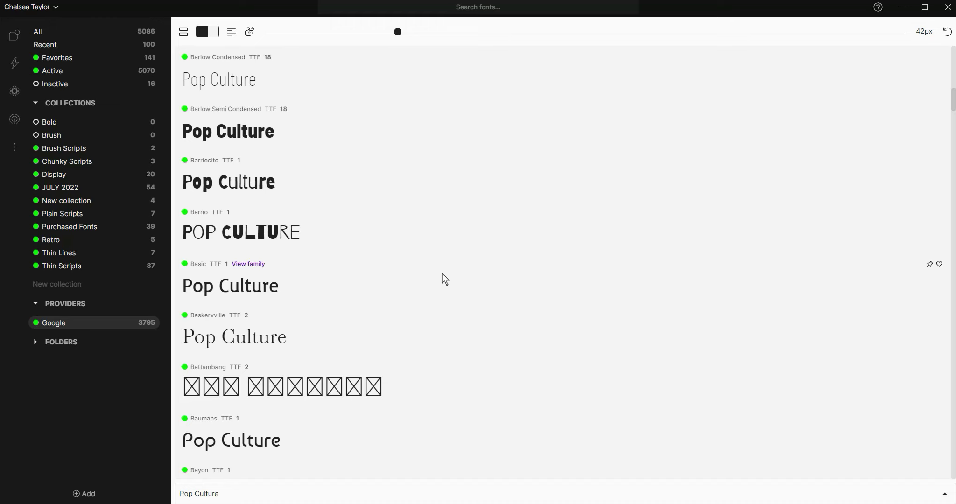
scroll(438, 250, "down", 2)
scroll(439, 249, "down", 3)
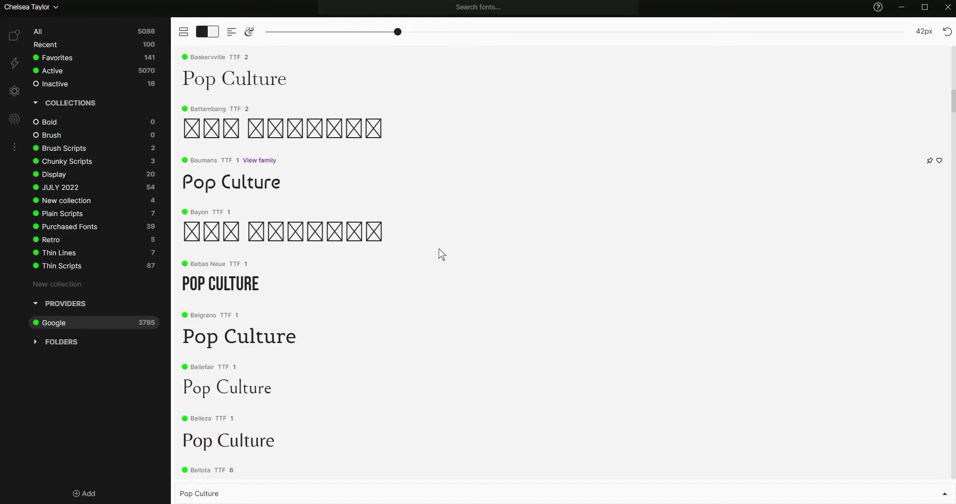
scroll(440, 252, "down", 3)
scroll(439, 252, "down", 7)
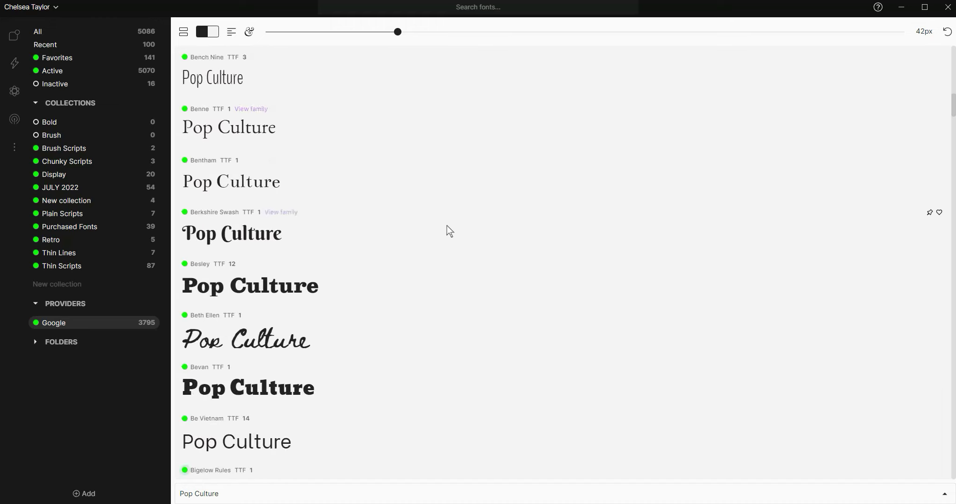
scroll(449, 229, "down", 3)
scroll(455, 291, "down", 2)
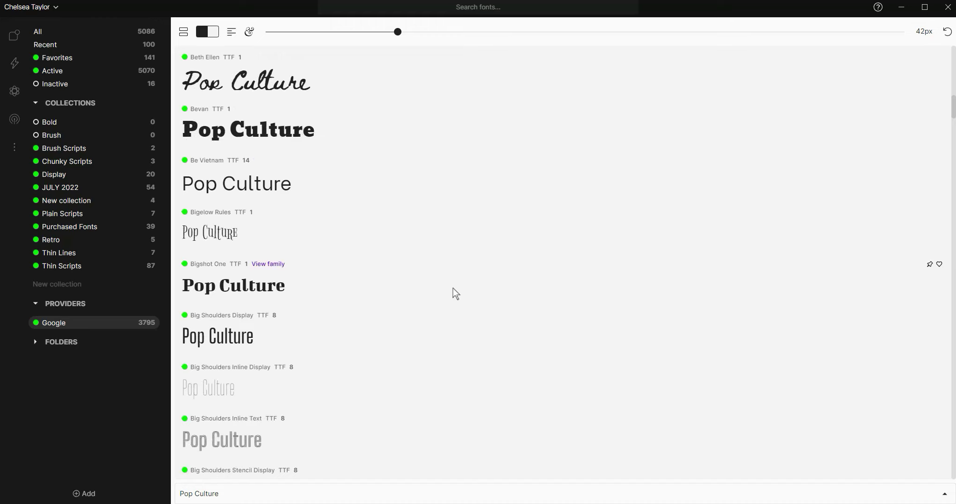
scroll(453, 286, "down", 5)
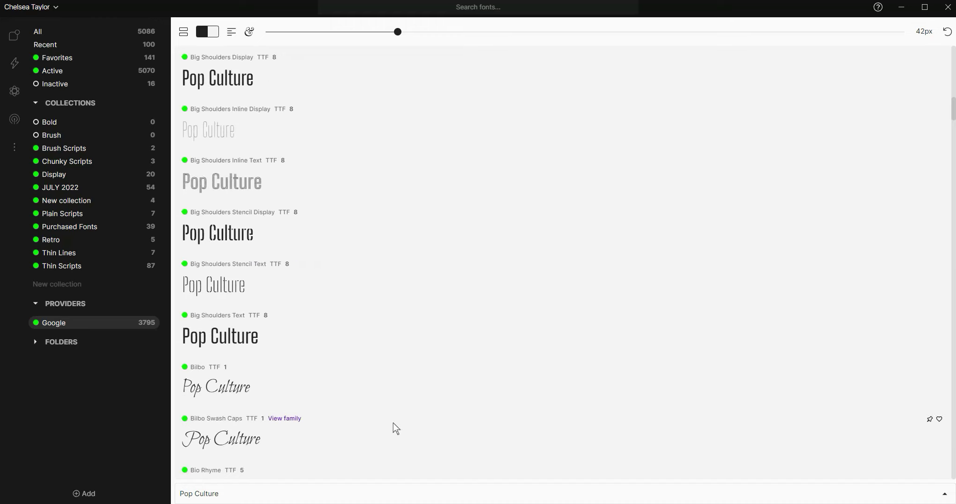
scroll(393, 423, "down", 7)
scroll(378, 424, "down", 5)
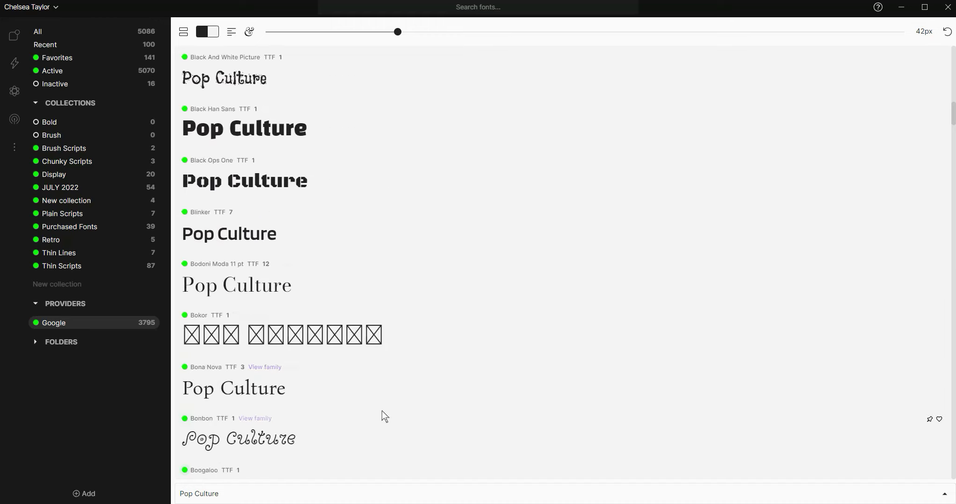
scroll(383, 406, "down", 10)
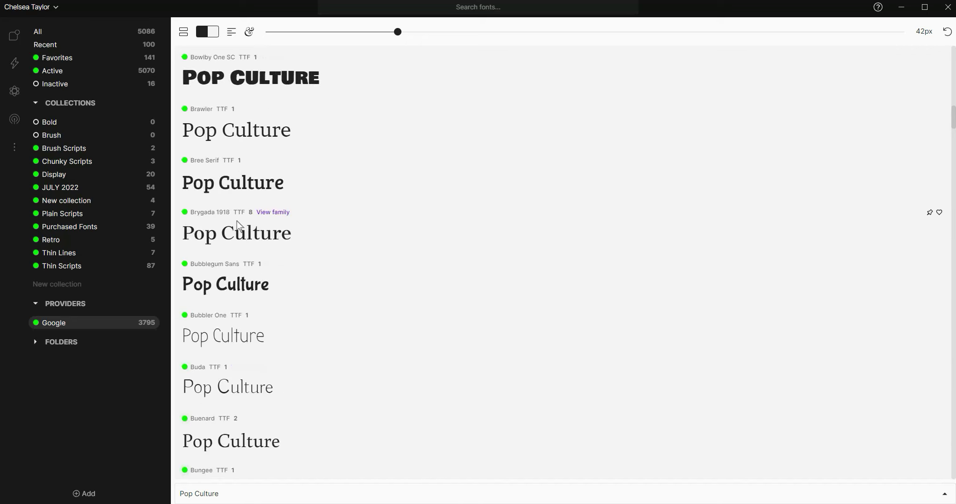
scroll(270, 390, "down", 6)
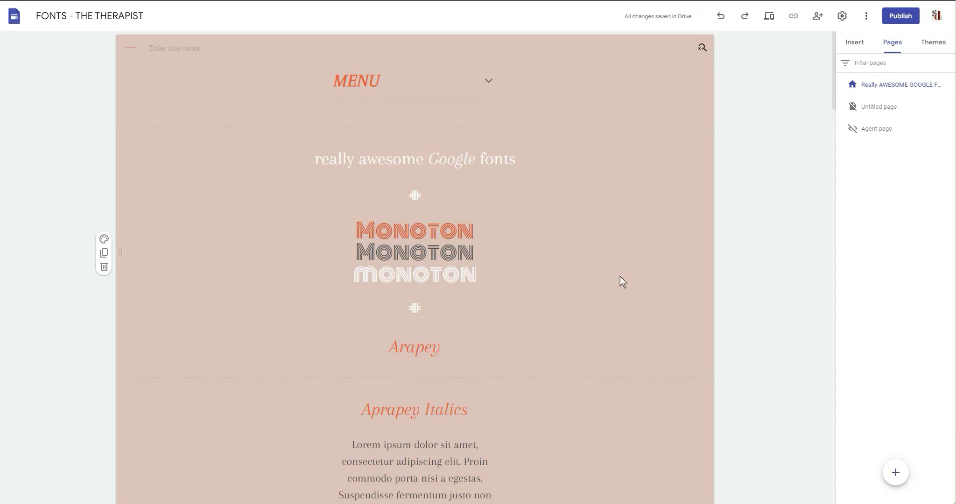
- Examine the Monoton and Arapey samples on the FONTS - THE THERAPIST site, including the italic, bold and bold-italic paragraphs
scroll(591, 268, "down", 2)
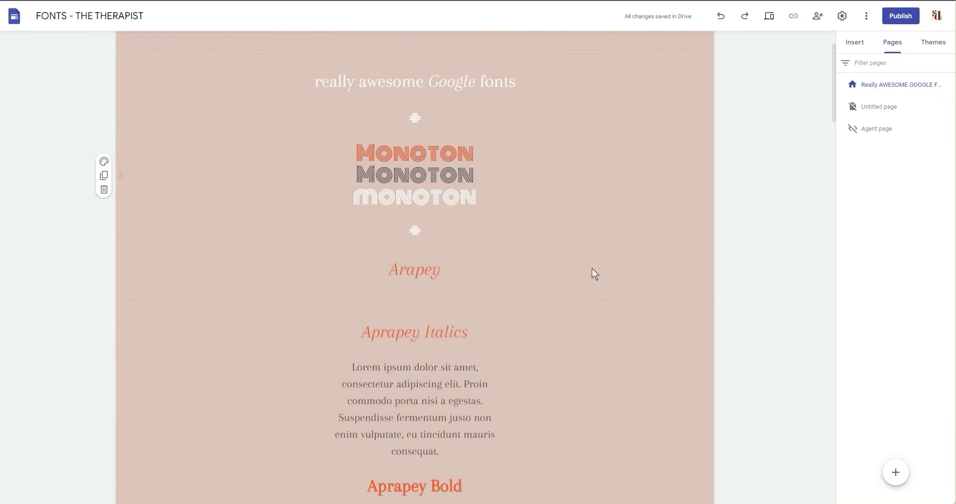
scroll(591, 268, "up", 2)
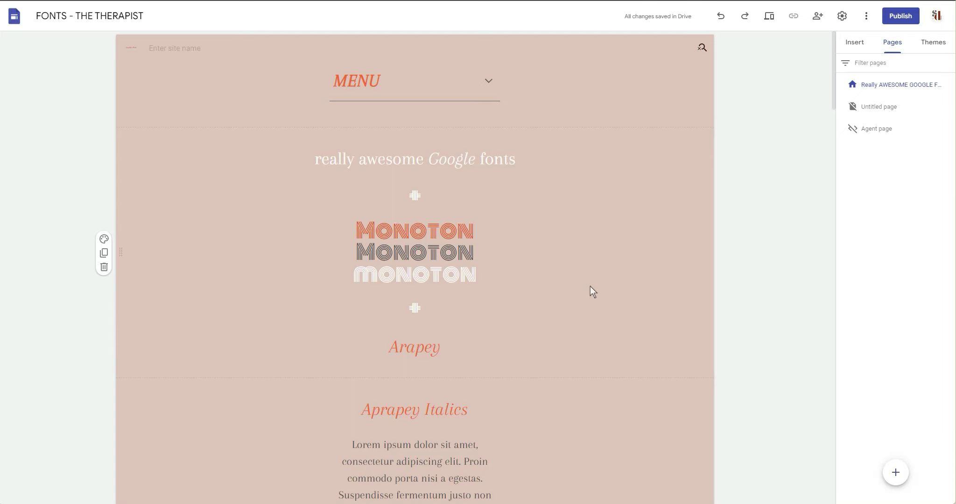
scroll(566, 277, "down", 4)
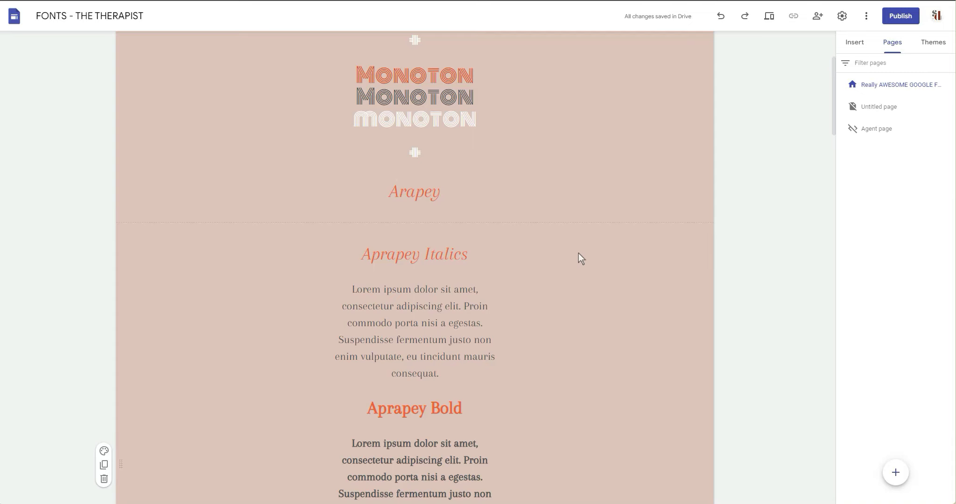
scroll(574, 263, "up", 2)
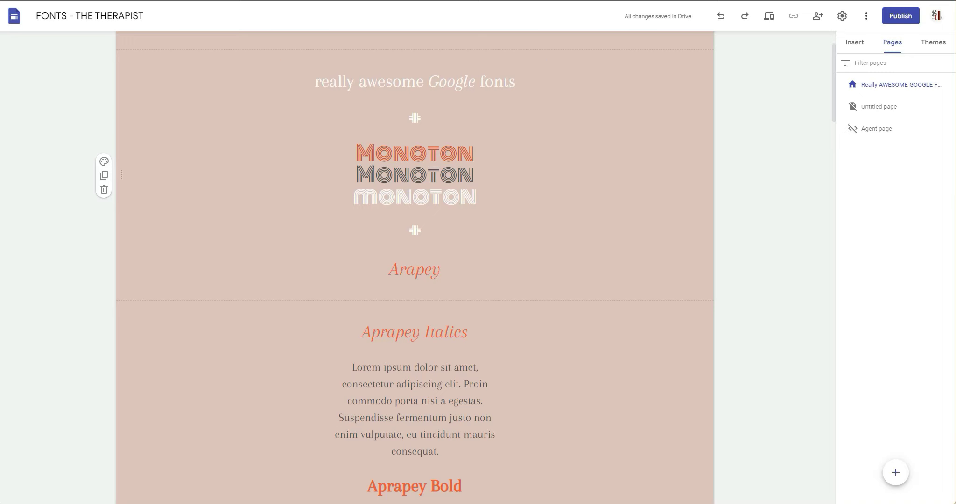
scroll(562, 314, "down", 4)
scroll(561, 314, "down", 5)
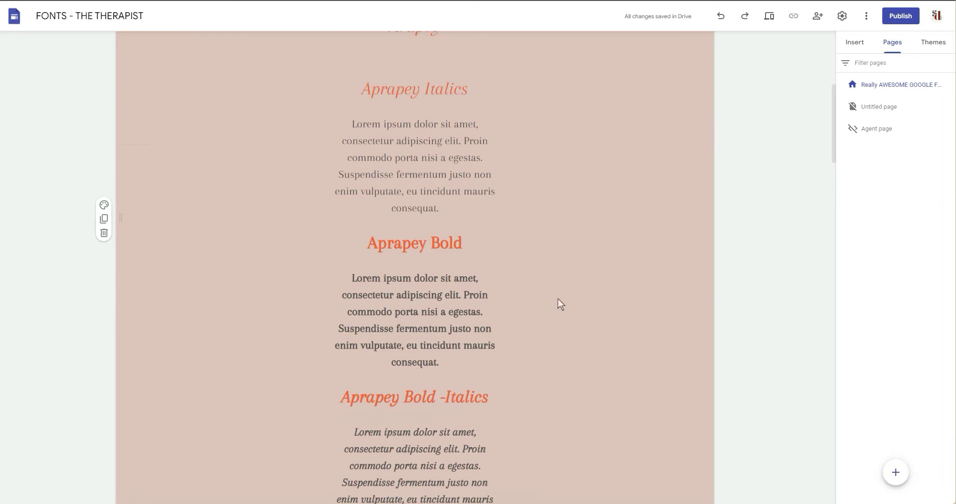
left_click(467, 206)
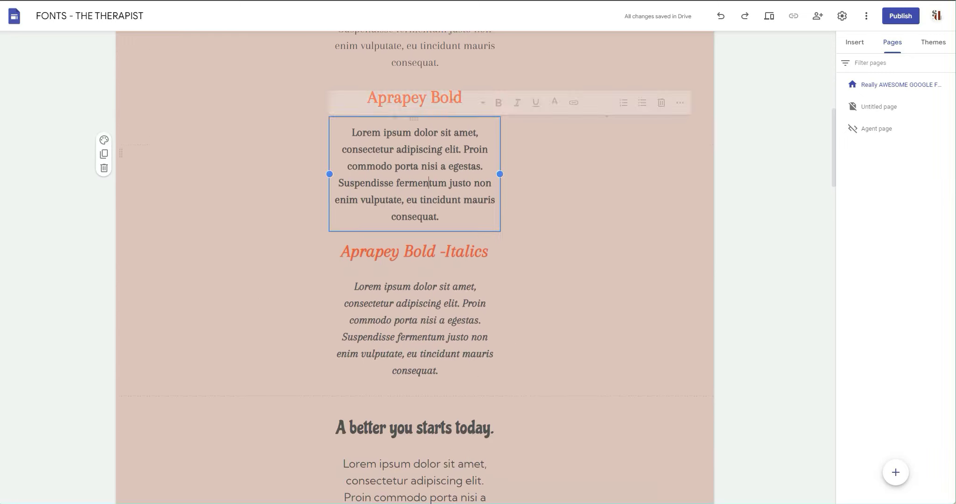
left_click(406, 269)
left_click(405, 291)
scroll(442, 330, "up", 7)
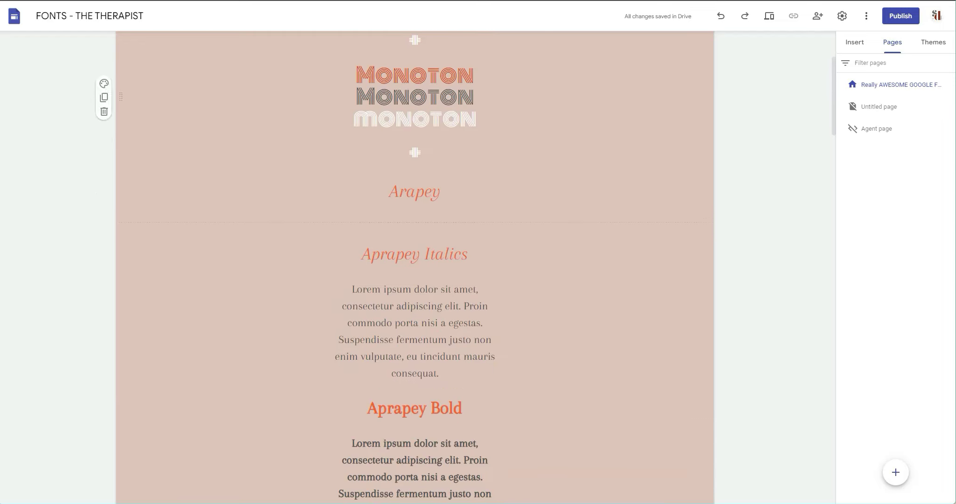
- Look through the "A better you starts today." font samples and select the chunky-lettered line, third below the Playball sample
scroll(442, 330, "down", 16)
scroll(572, 283, "down", 10)
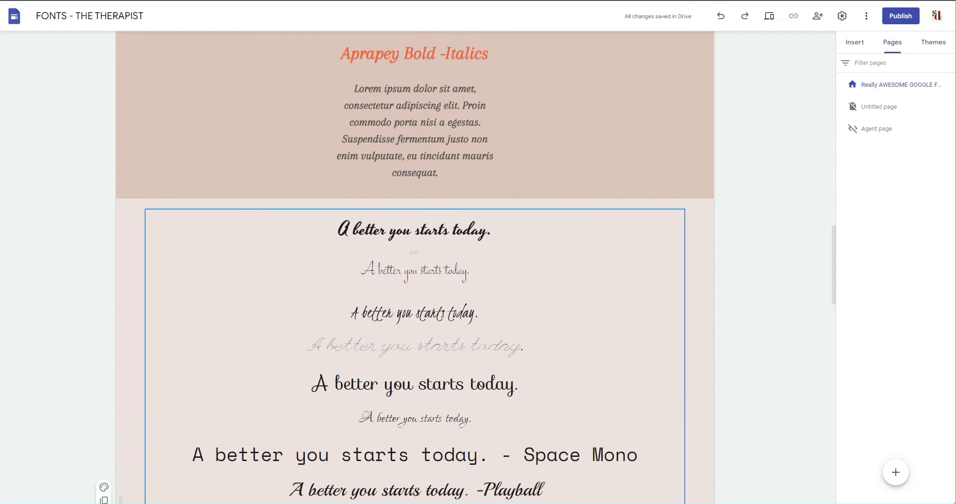
scroll(415, 268, "down", 10)
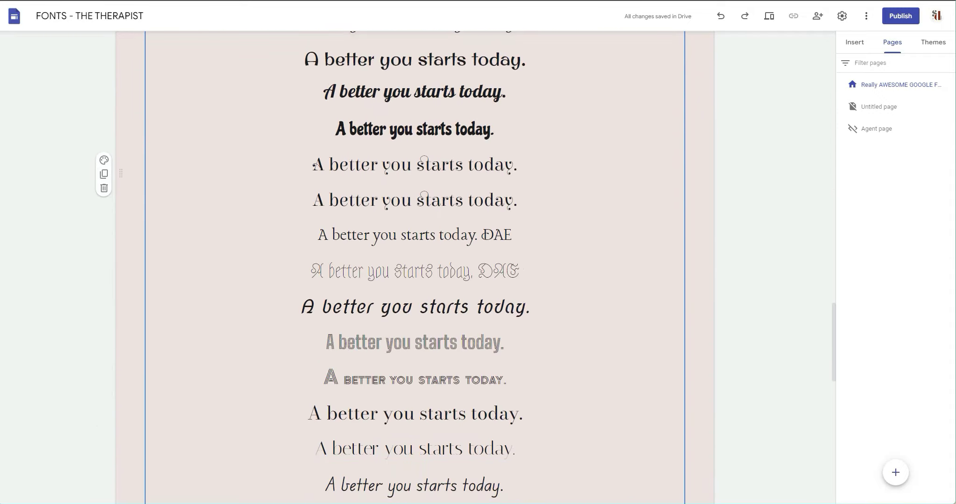
scroll(415, 268, "down", 4)
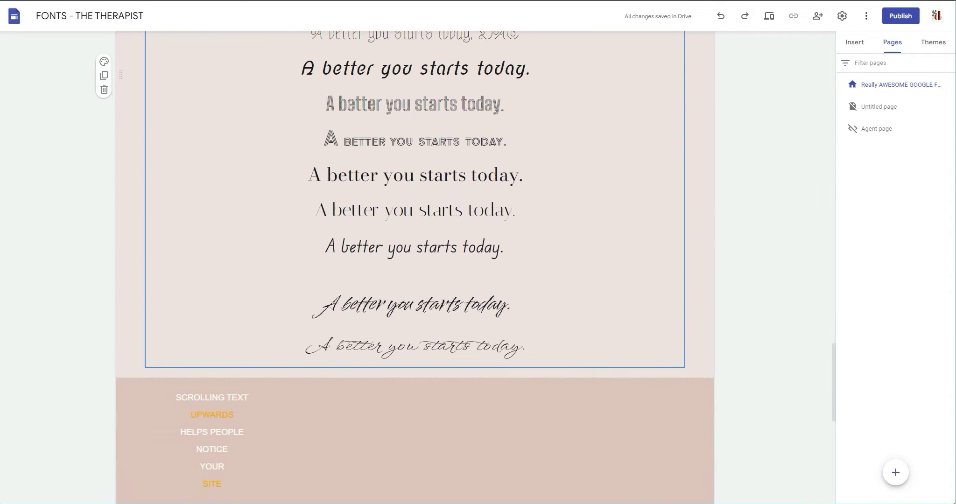
scroll(555, 279, "down", 5)
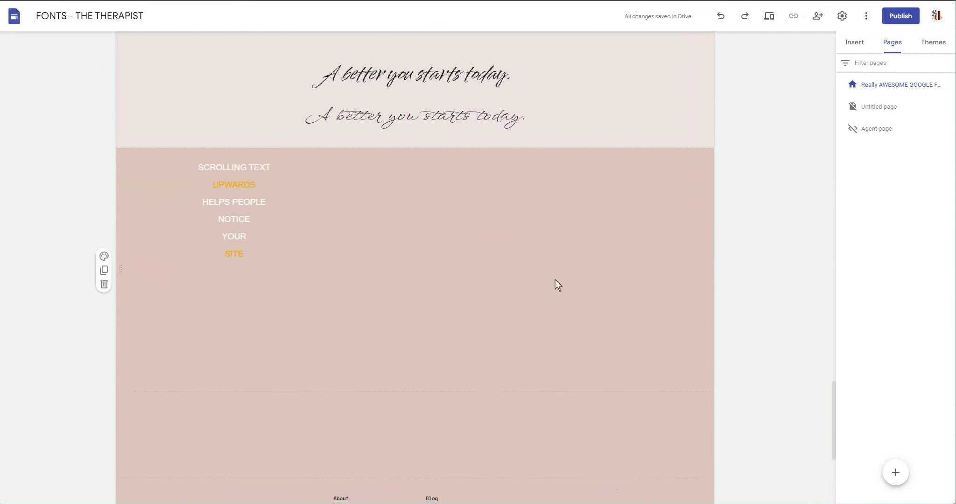
scroll(553, 280, "up", 8)
scroll(551, 299, "up", 5)
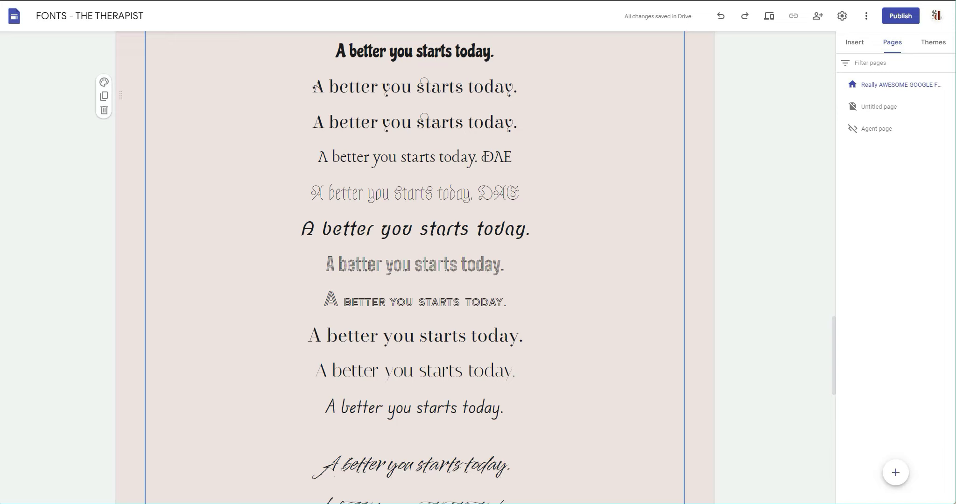
scroll(415, 266, "up", 4)
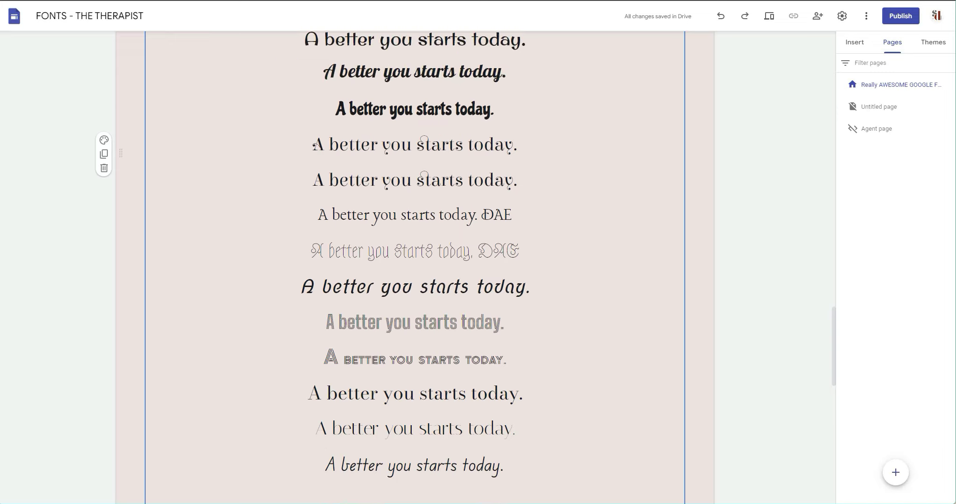
left_click_drag(336, 206, 493, 206)
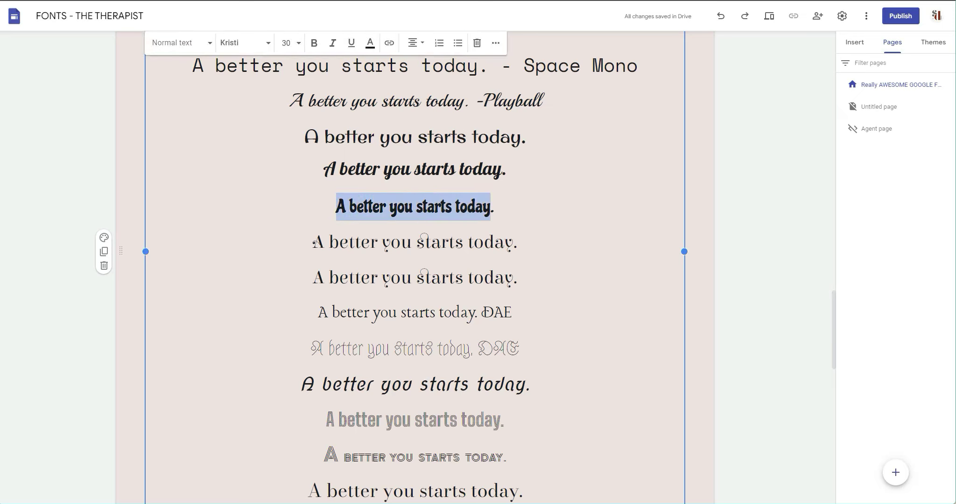
- Examine the "A better you starts today." samples, selecting the outlined small-caps line and the bold grey line above it to identify their fonts
left_click(494, 206)
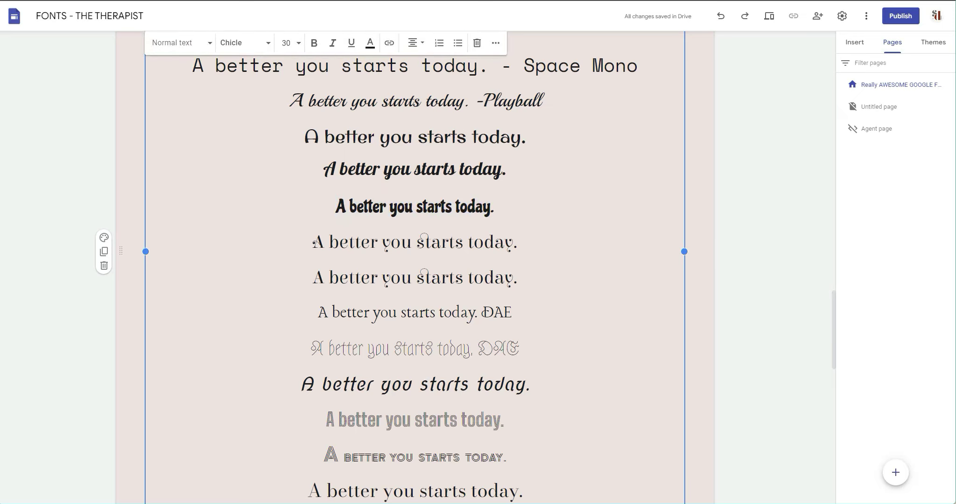
scroll(414, 266, "up", 4)
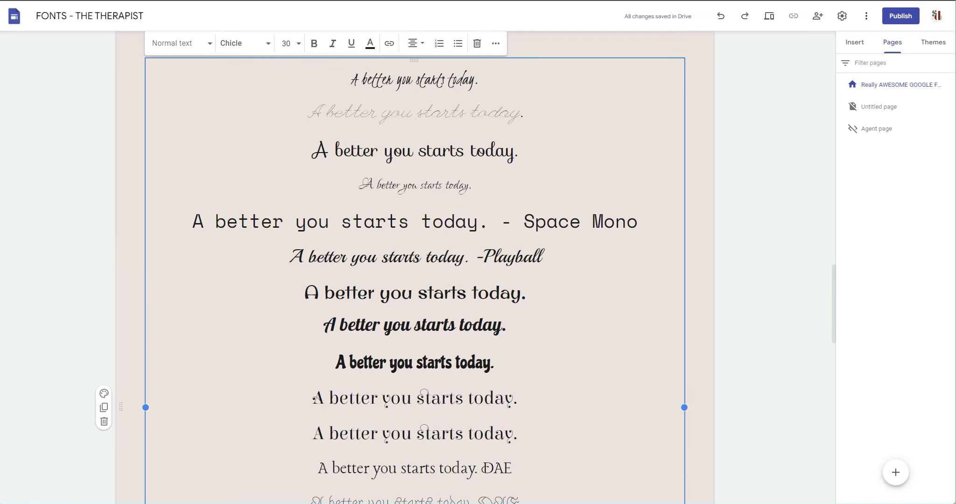
scroll(414, 267, "down", 3)
scroll(414, 266, "down", 3)
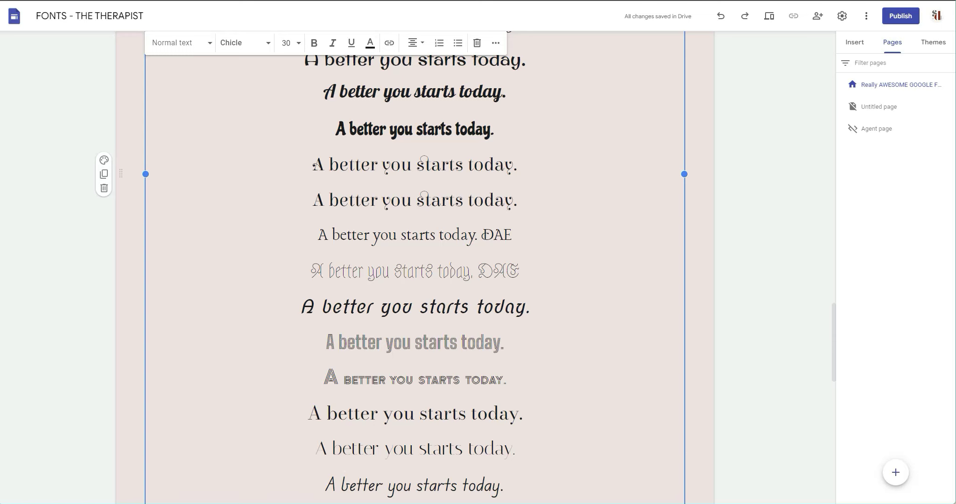
scroll(415, 266, "down", 2)
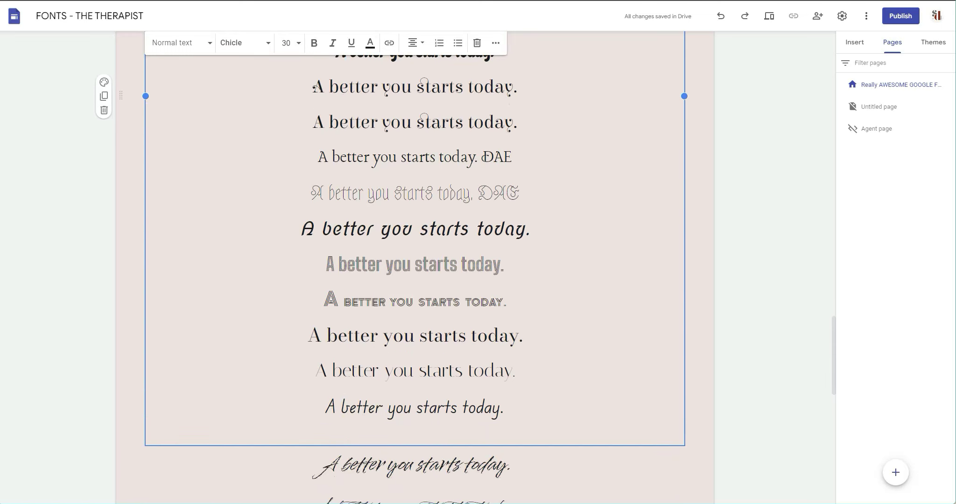
left_click_drag(325, 298, 504, 301)
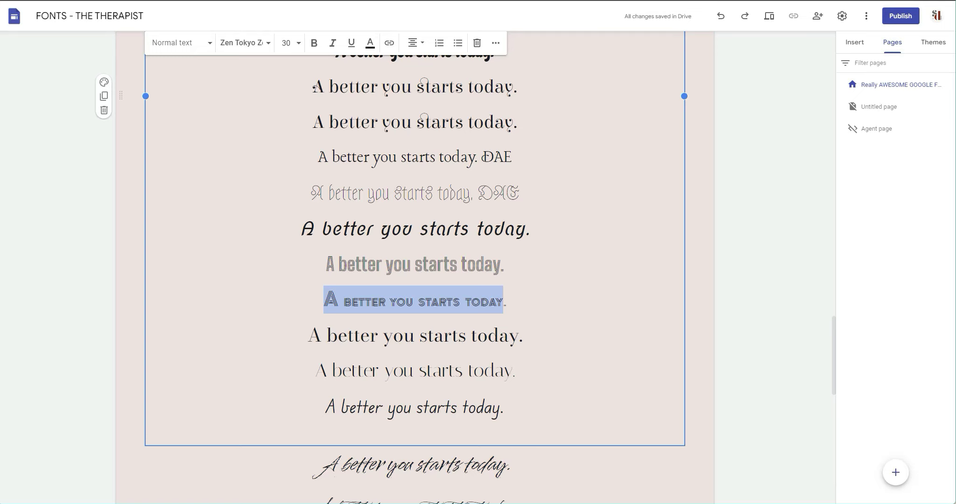
triple_click(415, 264)
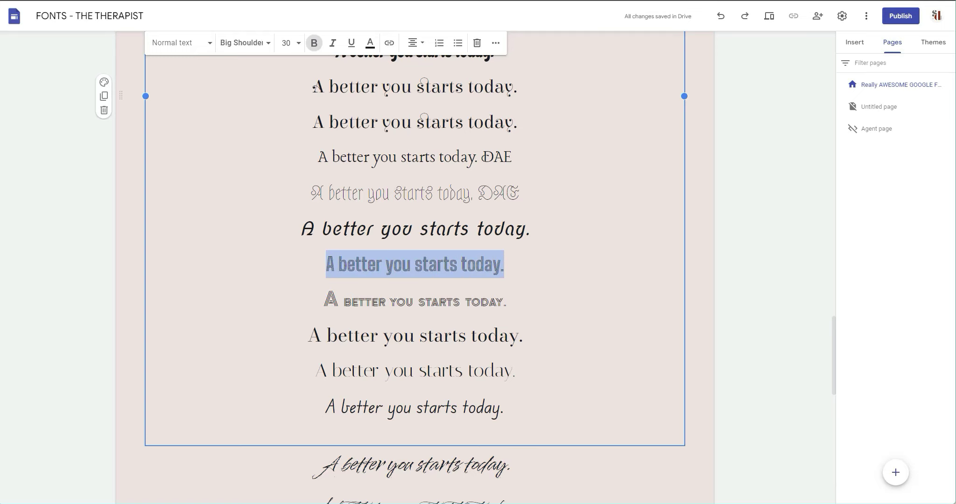
scroll(415, 266, "down", 4)
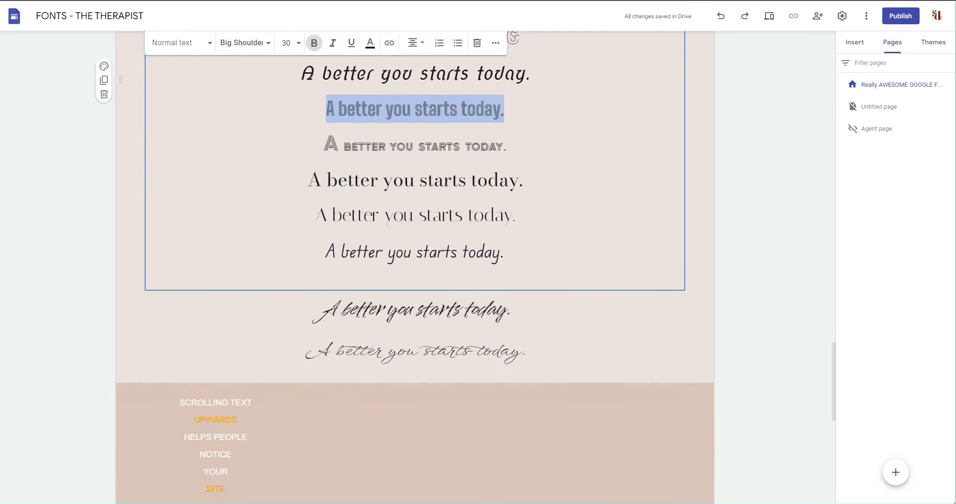
scroll(415, 266, "up", 2)
scroll(414, 267, "up", 10)
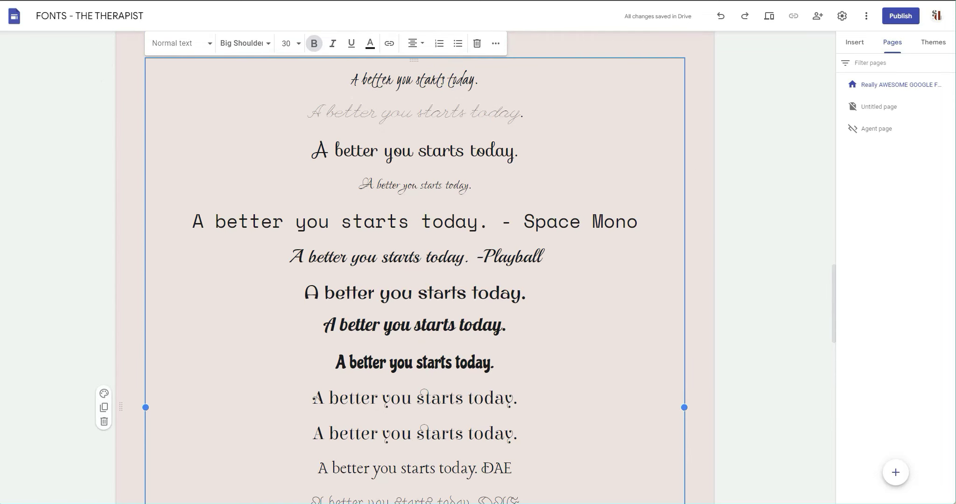
scroll(710, 187, "up", 8)
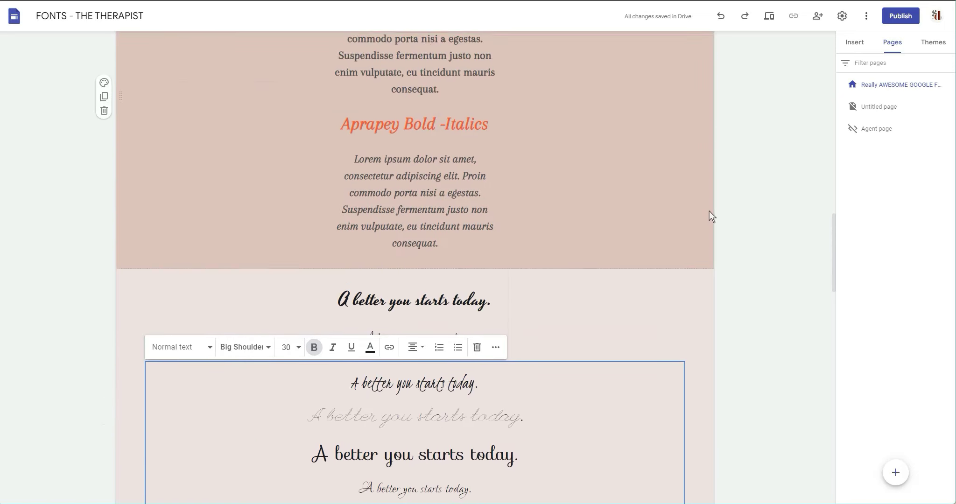
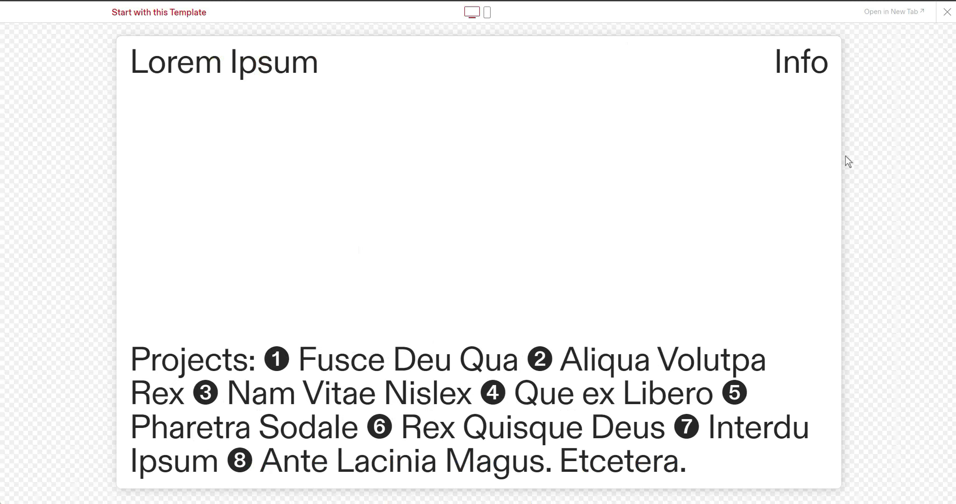
- Copy the numbered projects text from "Projects:" through "Interdu" in the Lorem Ipsum template preview
left_click_drag(131, 360, 417, 360)
left_click(146, 361)
left_click_drag(130, 359, 758, 427)
left_click(773, 462)
left_click_drag(131, 359, 705, 428)
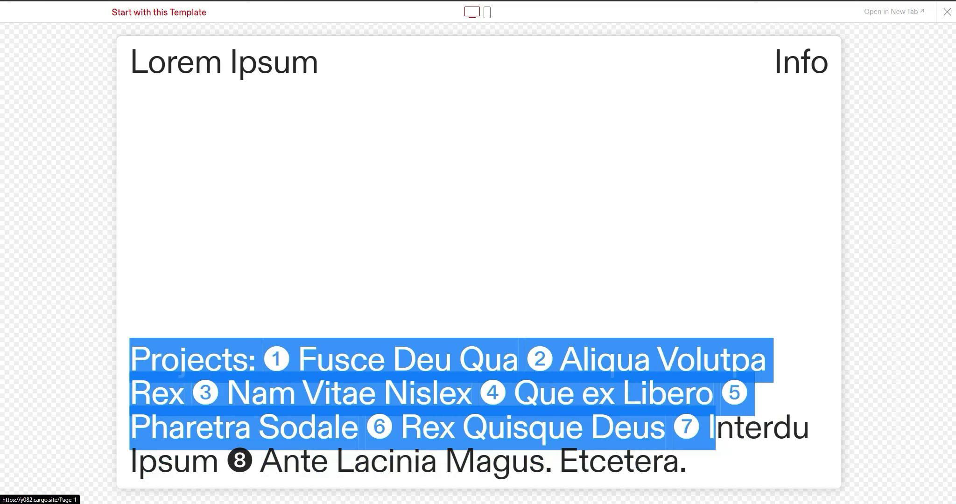
left_click(729, 456)
left_click_drag(131, 360, 805, 420)
right_click(806, 421)
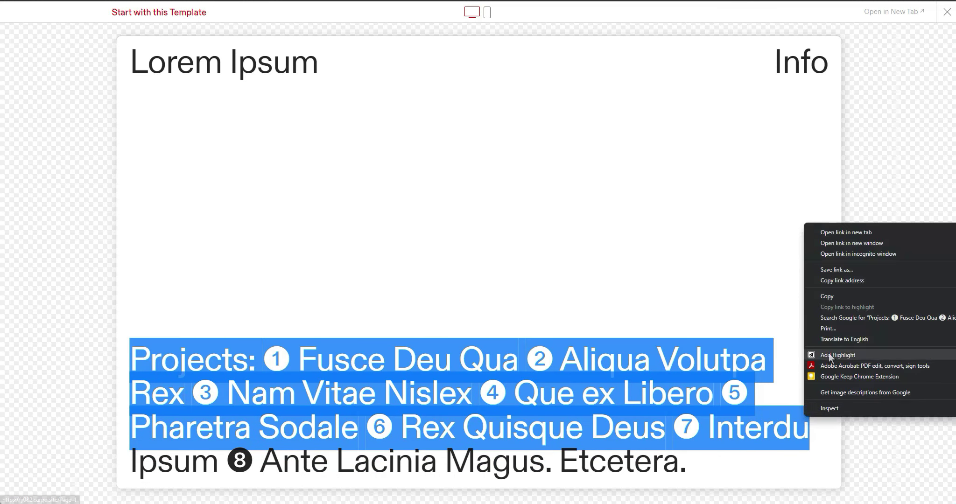
left_click(831, 297)
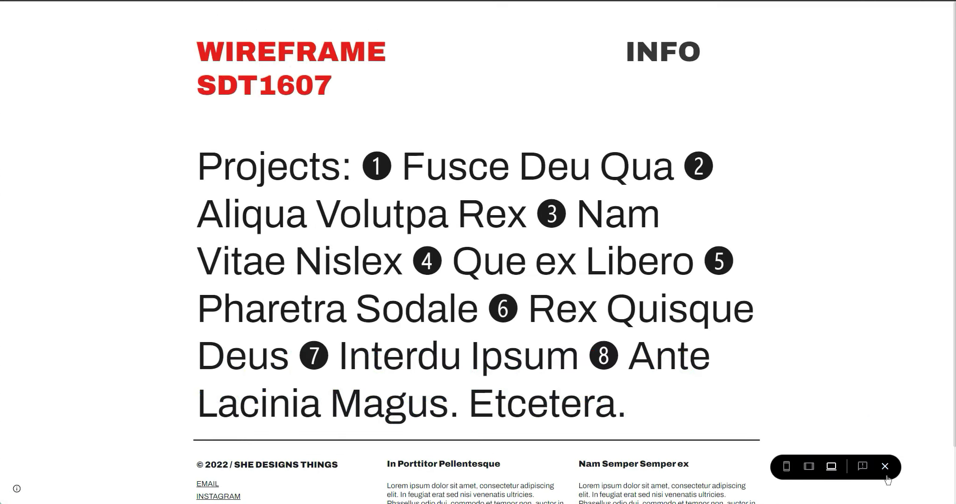
- Switch to the WIREFRAME 1607 site, leave its preview and paste the copied projects text into a new text box below the existing projects paragraph
left_click(885, 467)
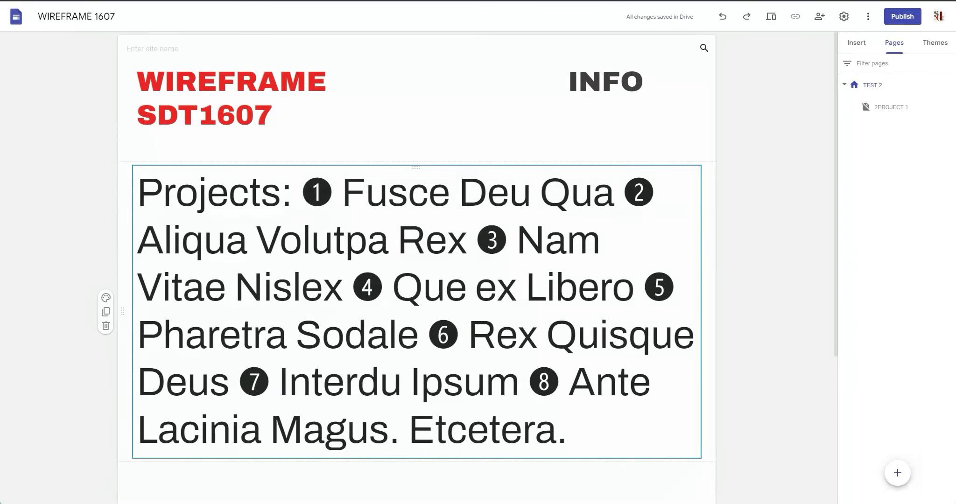
scroll(420, 280, "down", 4)
double_click(436, 319)
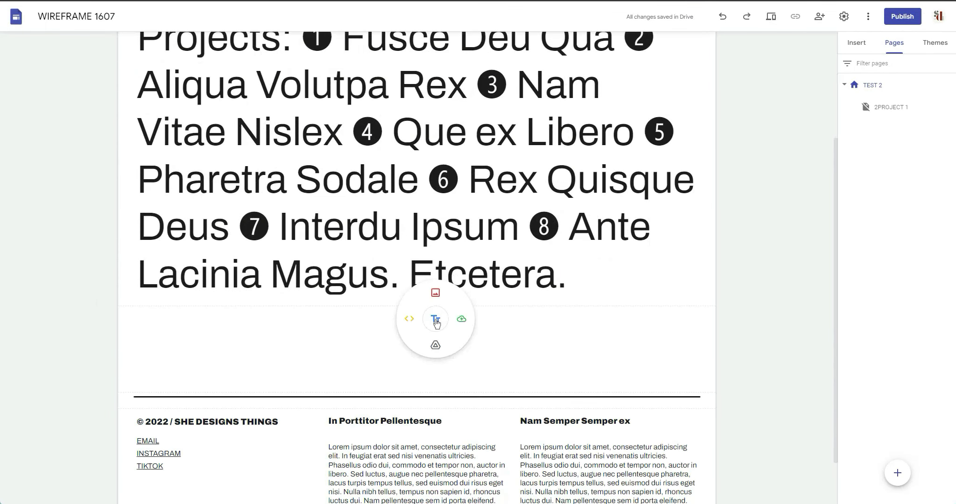
left_click(436, 320)
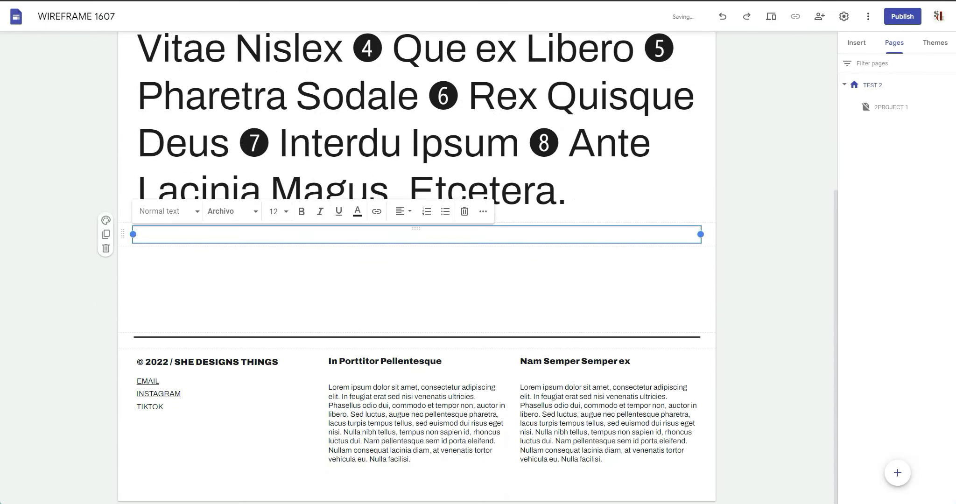
right_click(299, 235)
left_click(349, 312)
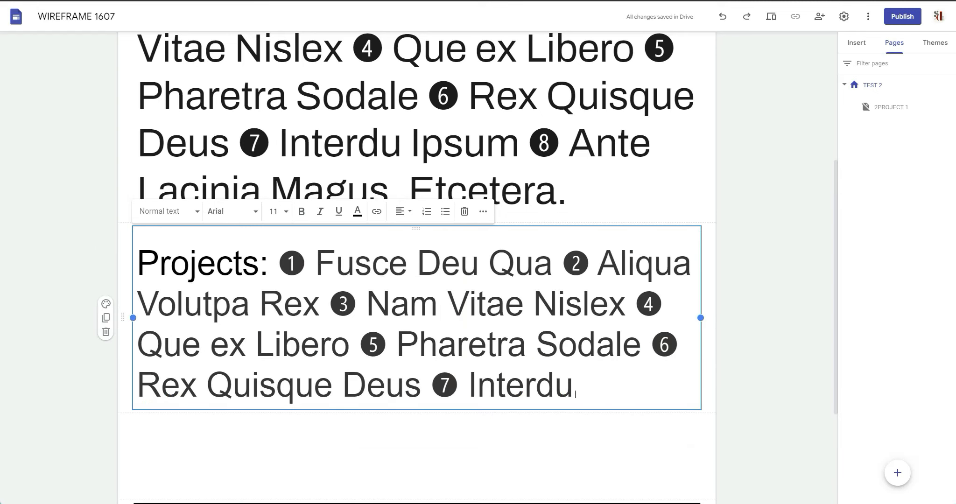
- Set the font of the entire pasted projects text to Abril Fatface
left_click(562, 263)
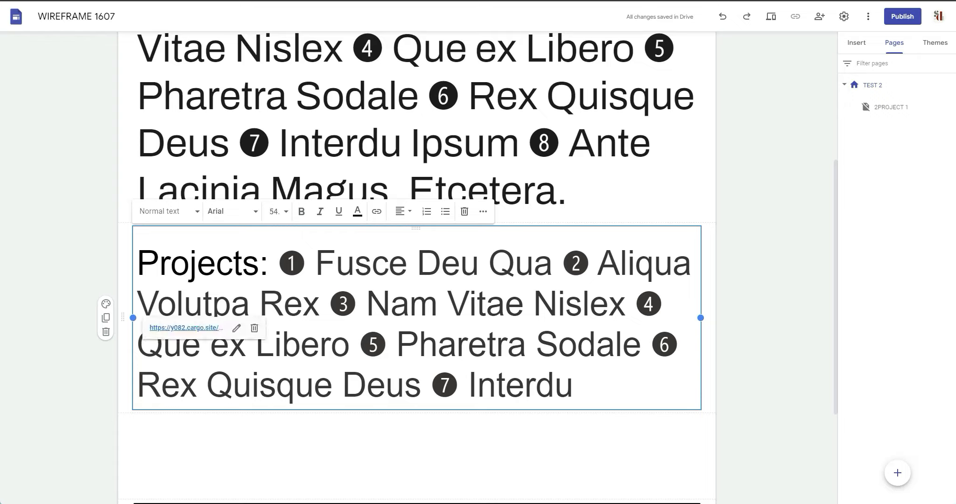
left_click_drag(316, 263, 442, 263)
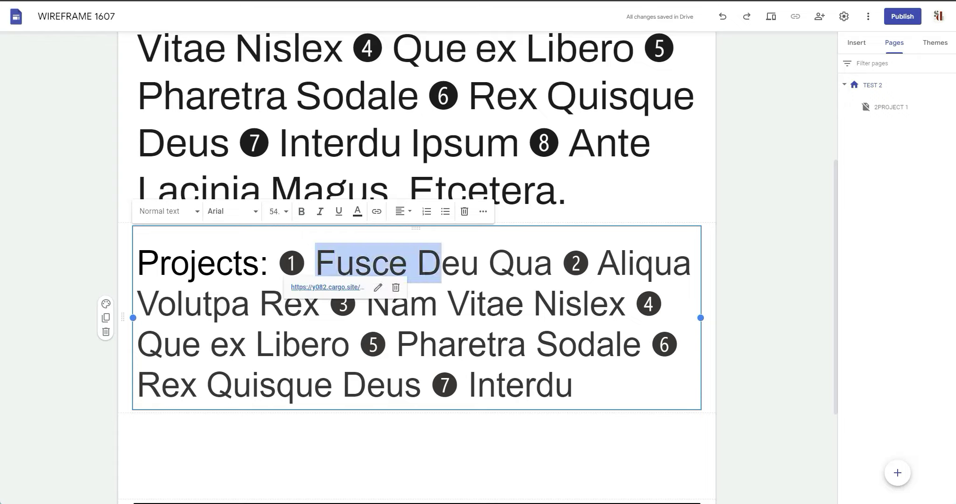
left_click_drag(279, 263, 335, 263)
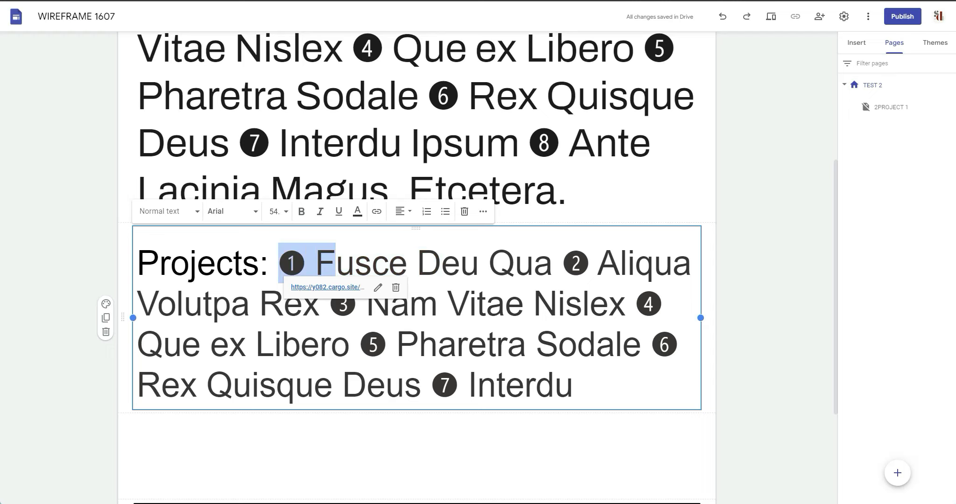
left_click_drag(573, 385, 137, 263)
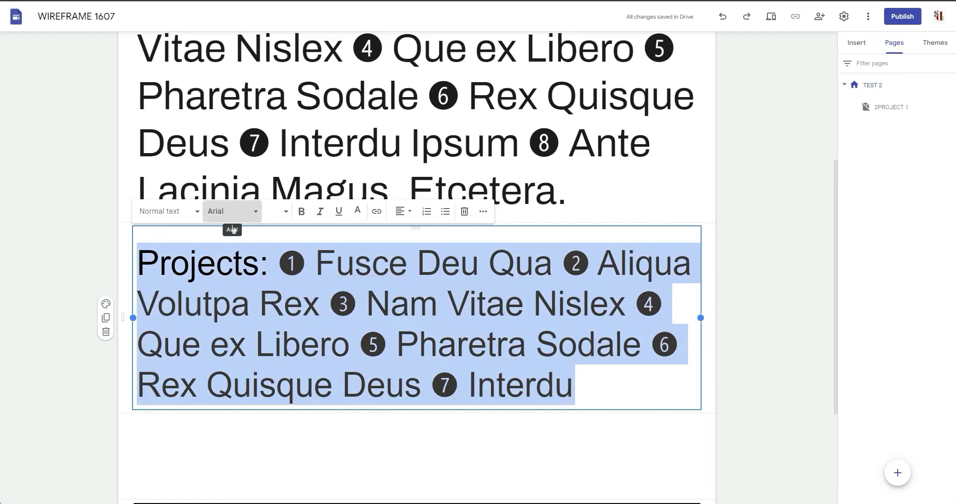
left_click(244, 215)
mouse_move(252, 274)
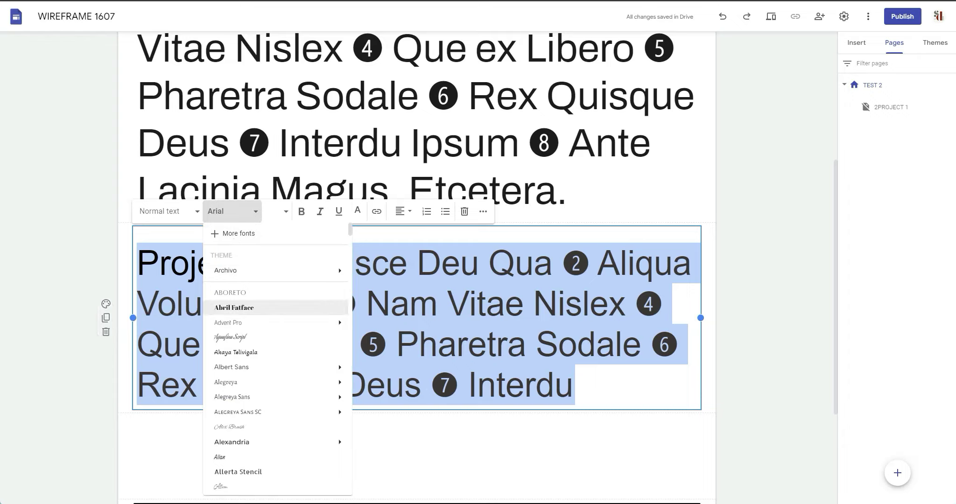
left_click(255, 308)
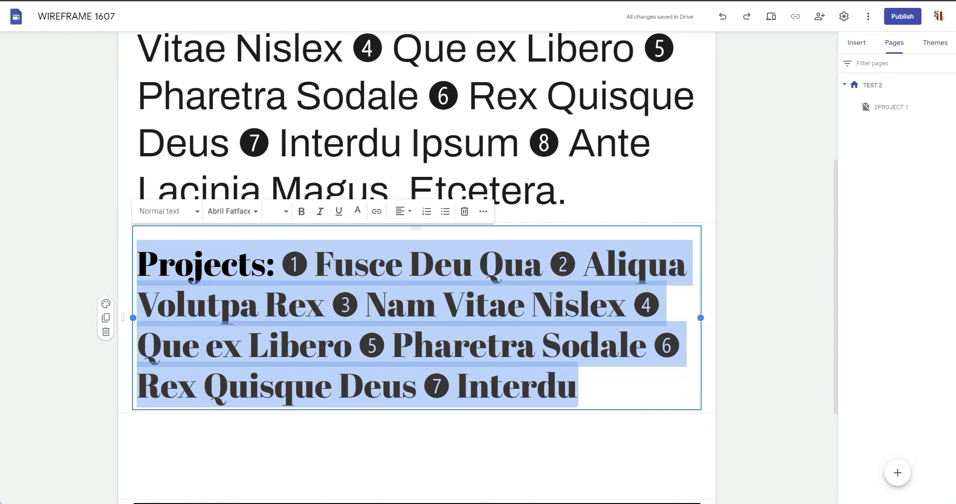
key("Escape")
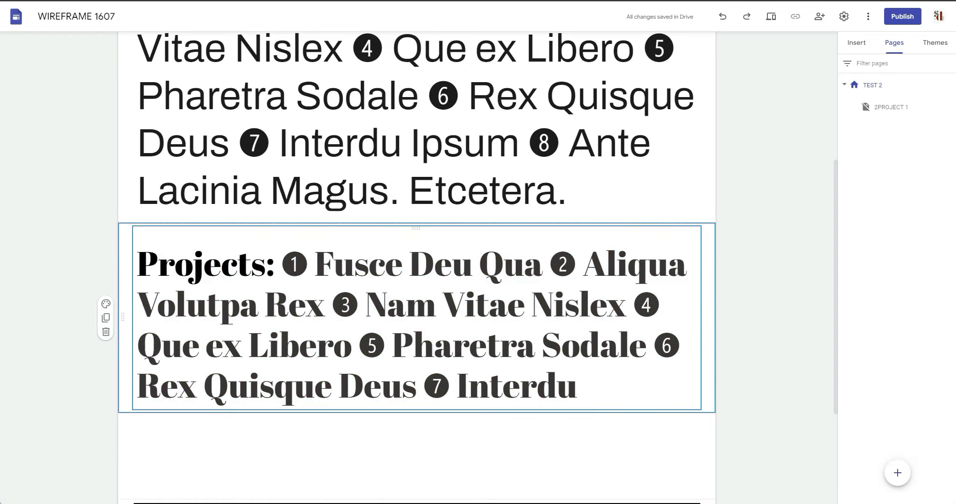
double_click(647, 305)
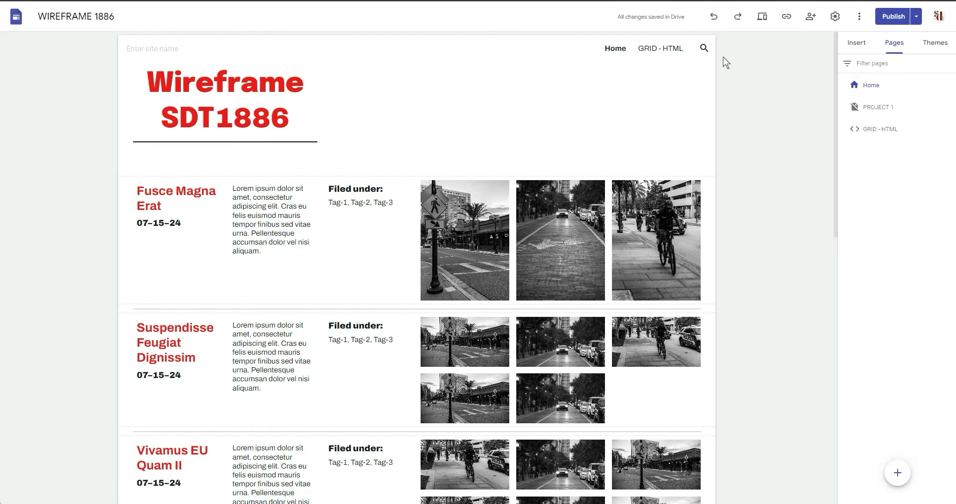
- Preview the WIREFRAME 1886 site at phone size, review its project entries down the page, and close the preview
left_click(763, 21)
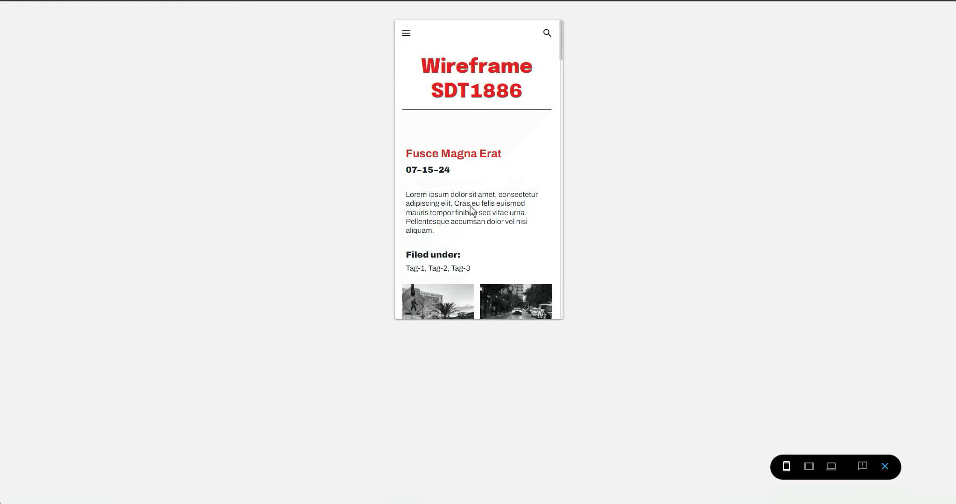
scroll(491, 76, "down", 7)
scroll(497, 85, "down", 15)
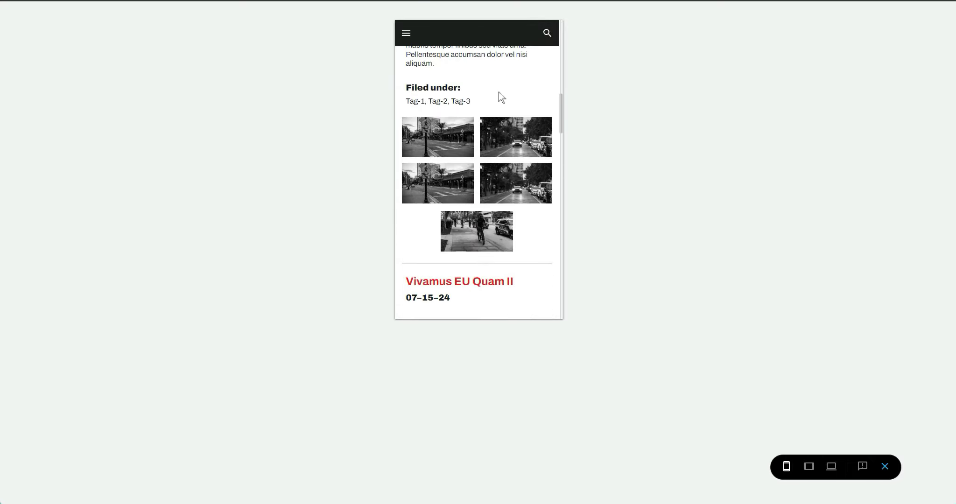
scroll(500, 98, "down", 15)
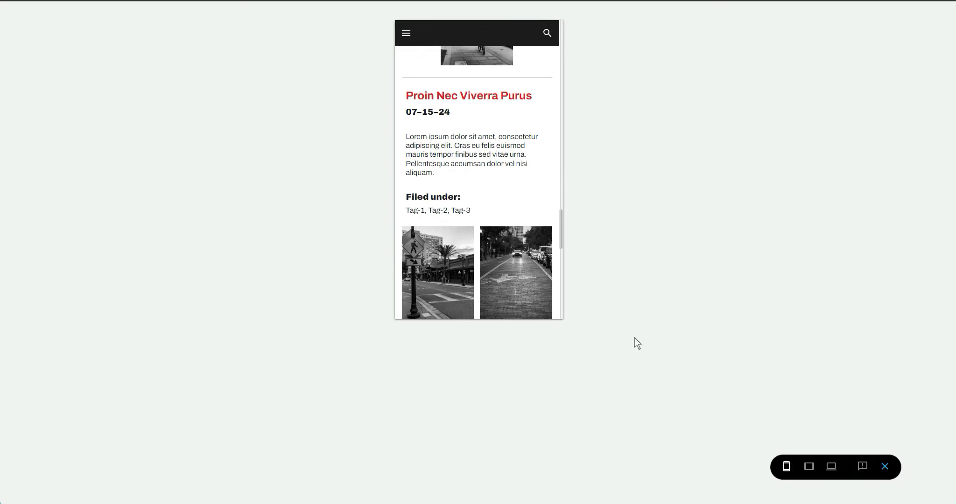
left_click(885, 466)
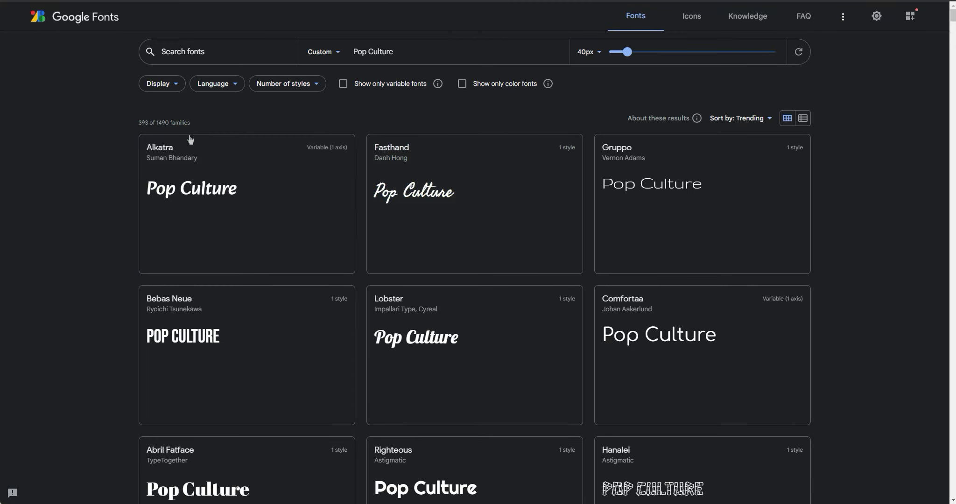
- Switch to Google Fonts, check the Display category filter and look through the display fonts previewed with "Pop Culture"
left_click(163, 87)
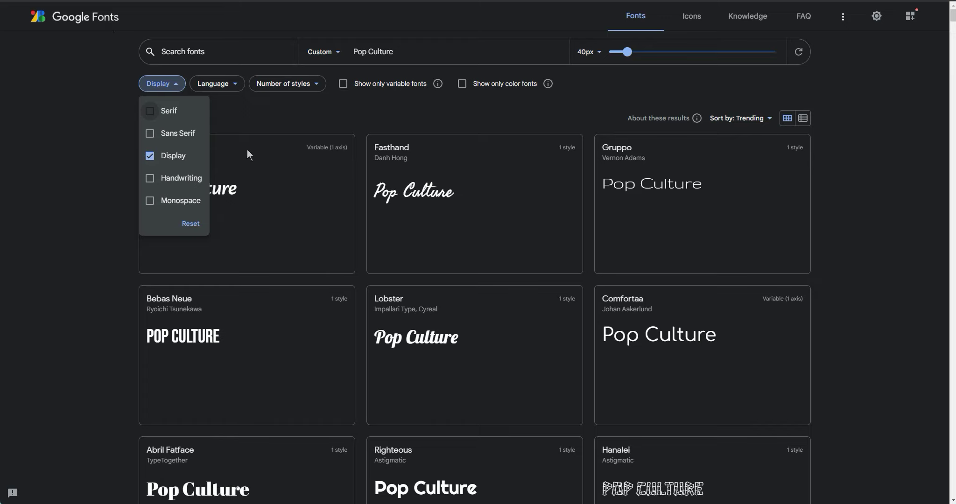
left_click(353, 117)
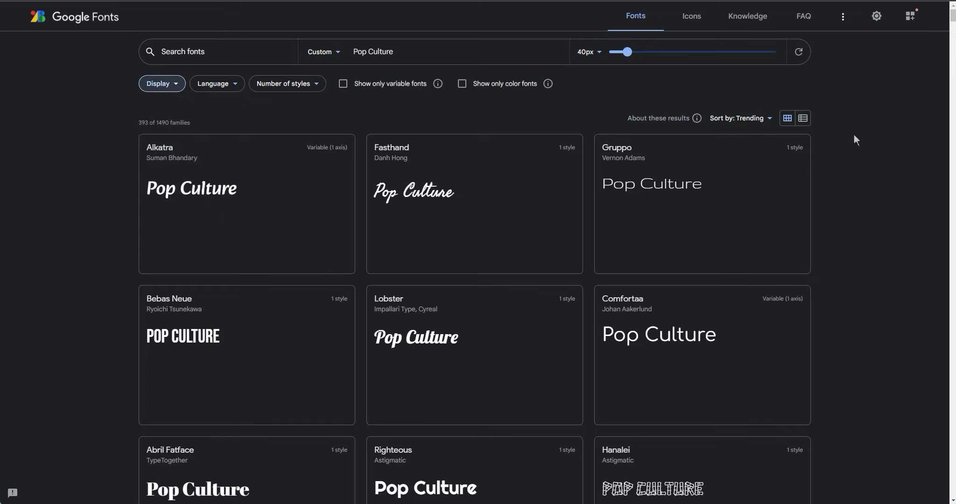
scroll(854, 135, "down", 3)
scroll(853, 132, "down", 7)
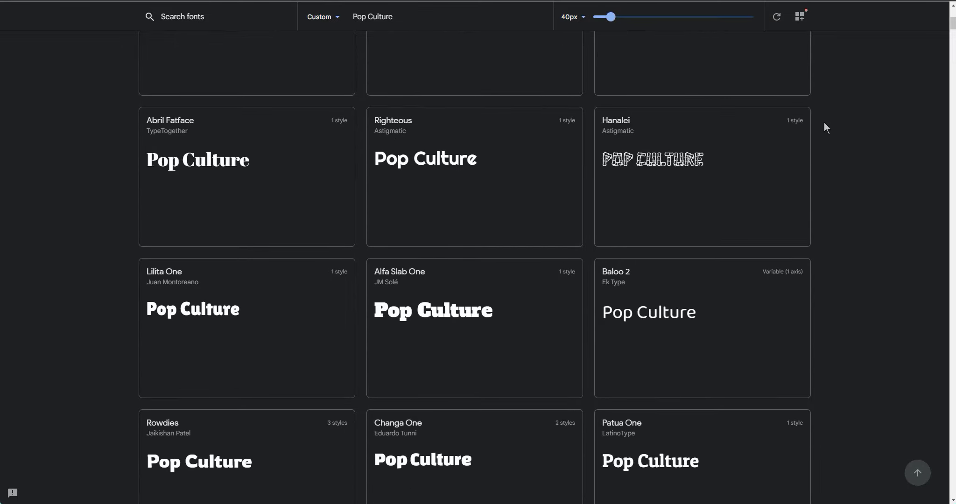
scroll(814, 110, "down", 6)
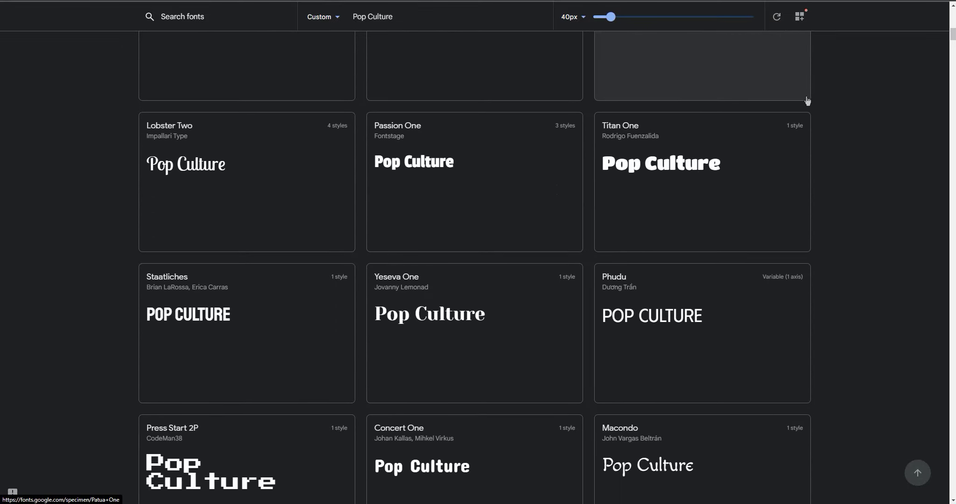
scroll(806, 100, "down", 7)
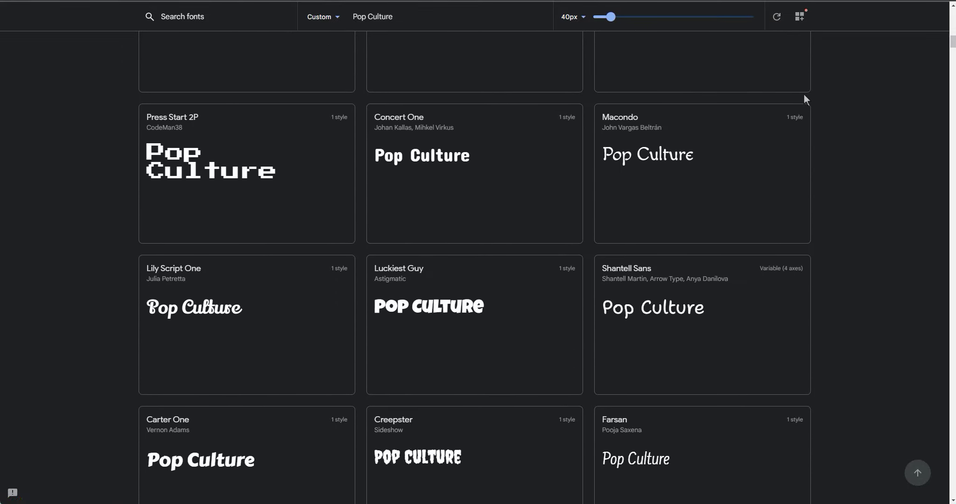
scroll(805, 98, "down", 9)
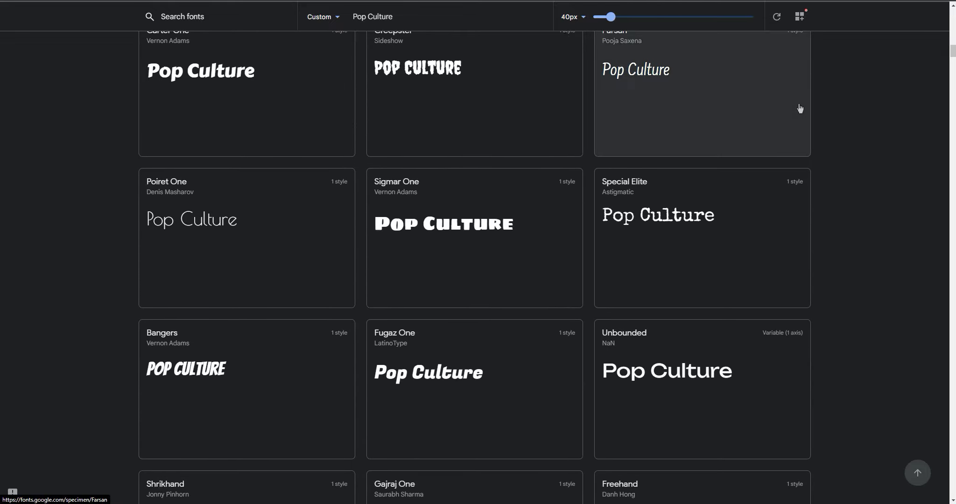
- Look through the display fonts previewed with "Pop Culture", comparing the decorative styles from Farsan down to the Rubik variants
scroll(799, 108, "down", 5)
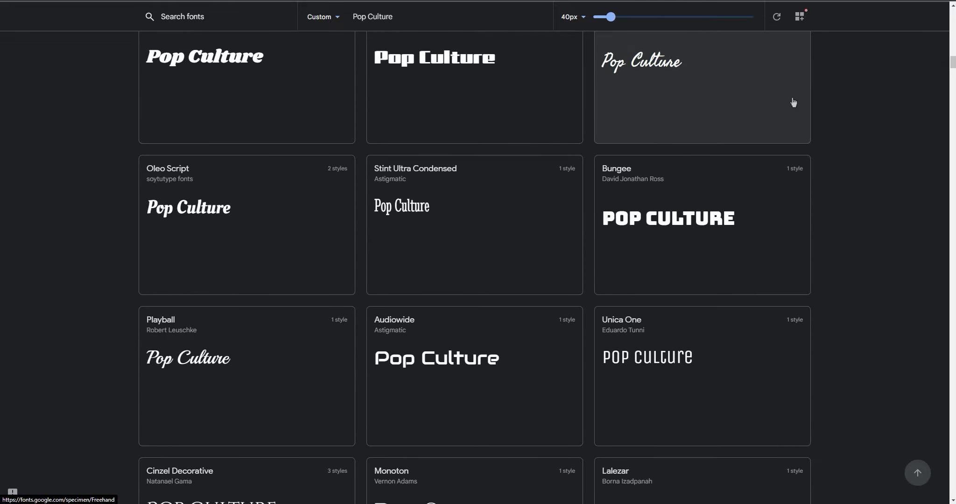
scroll(789, 103, "down", 8)
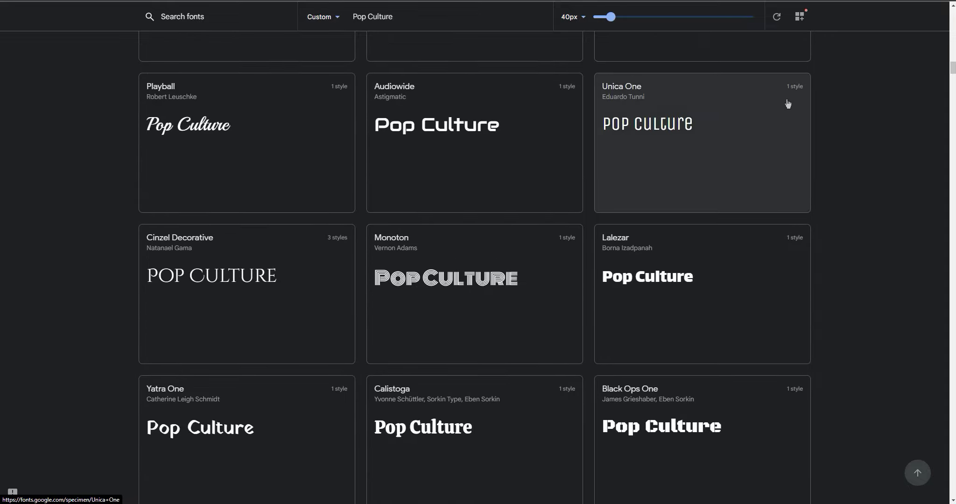
scroll(788, 101, "down", 2)
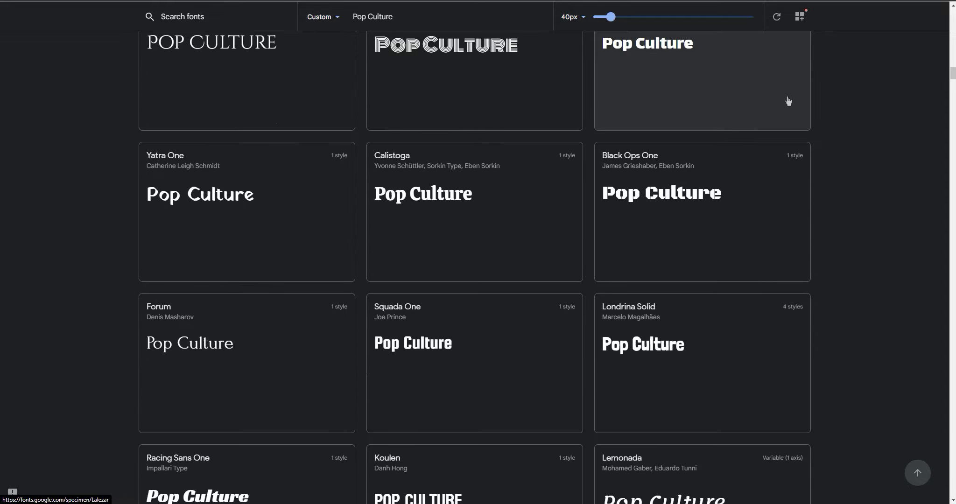
scroll(788, 102, "down", 2)
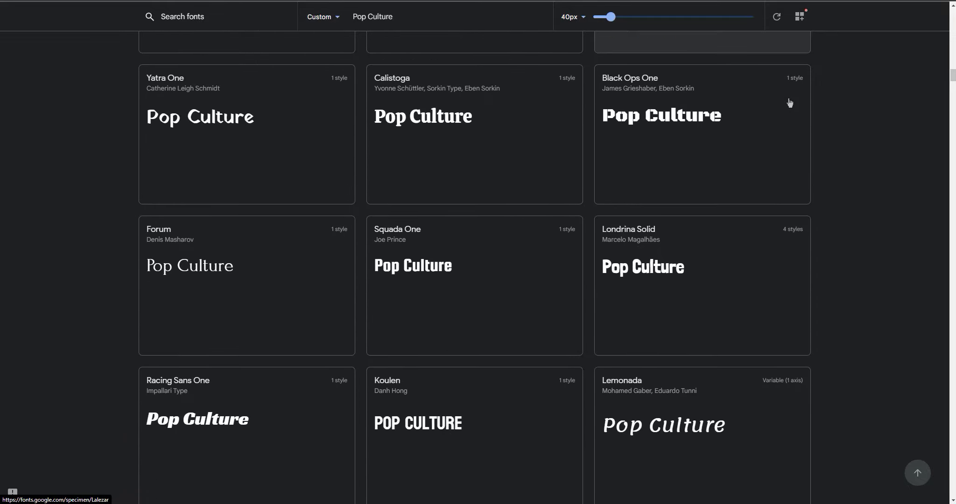
scroll(789, 117, "up", 4)
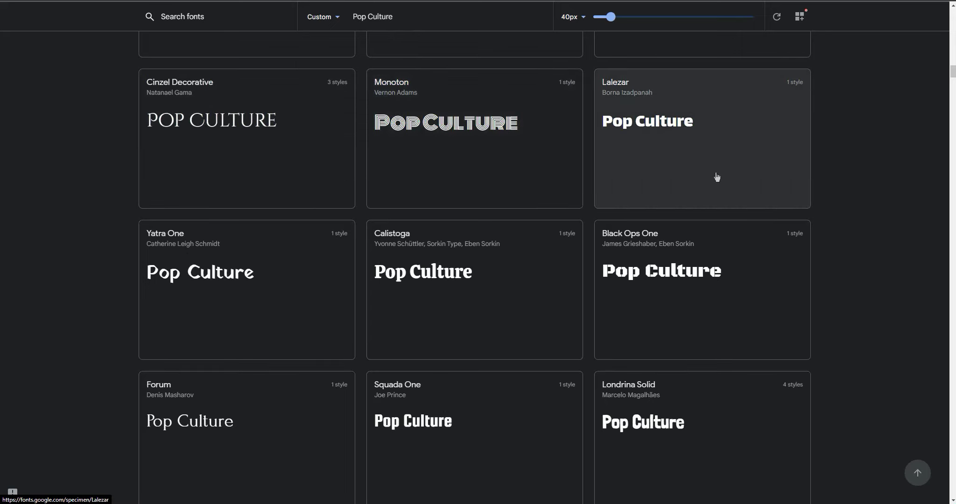
scroll(708, 177, "down", 8)
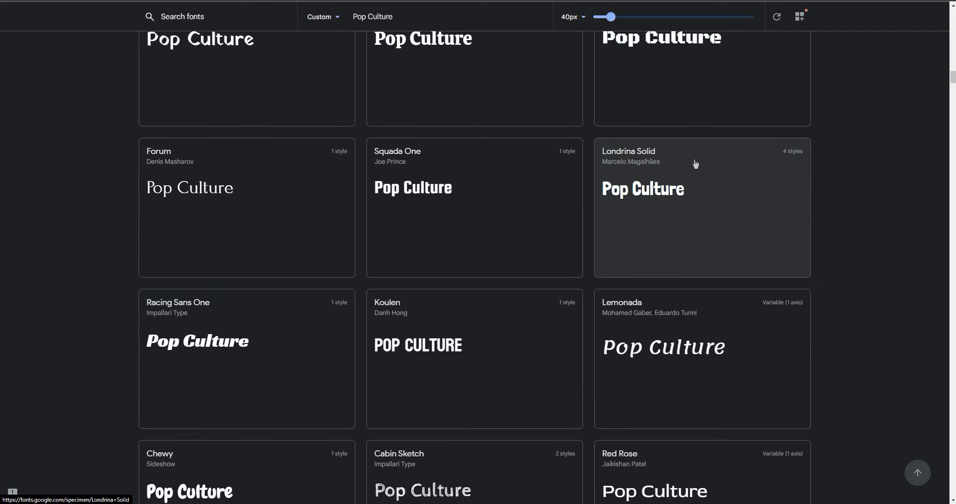
scroll(691, 158, "down", 7)
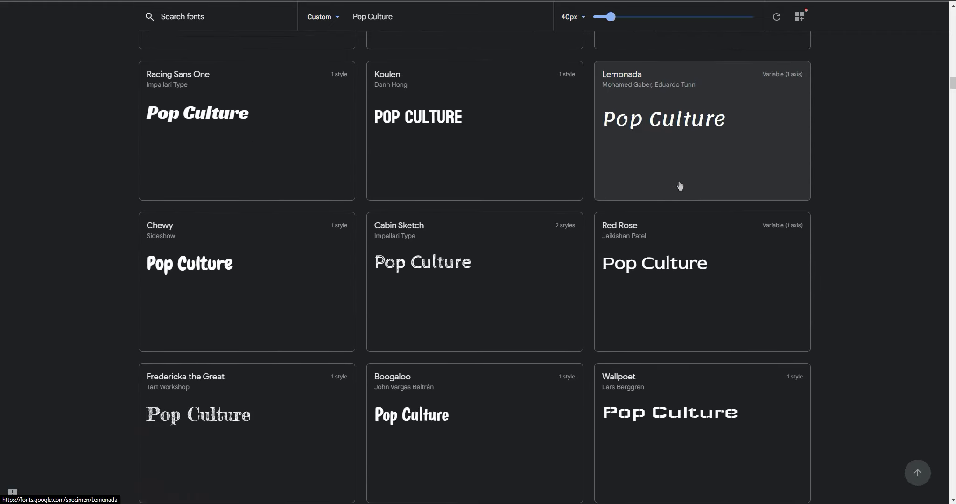
scroll(677, 170, "down", 7)
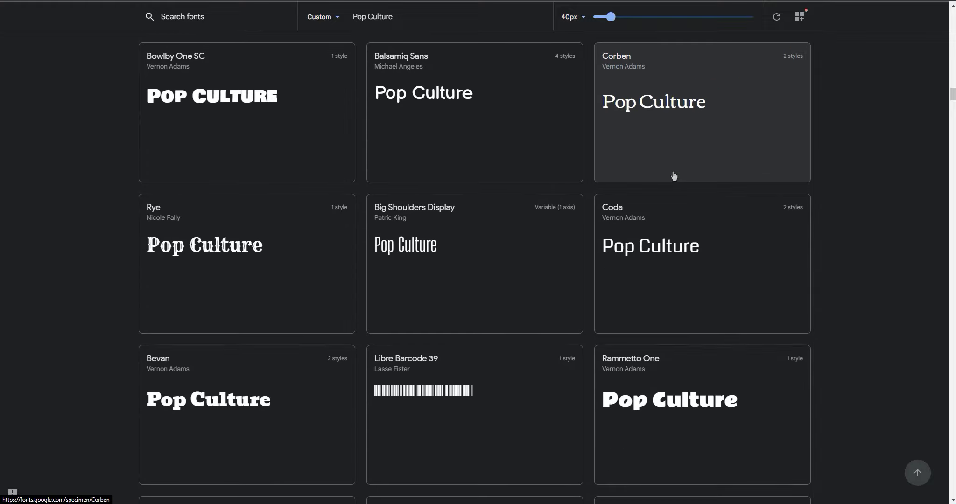
scroll(670, 174, "down", 2)
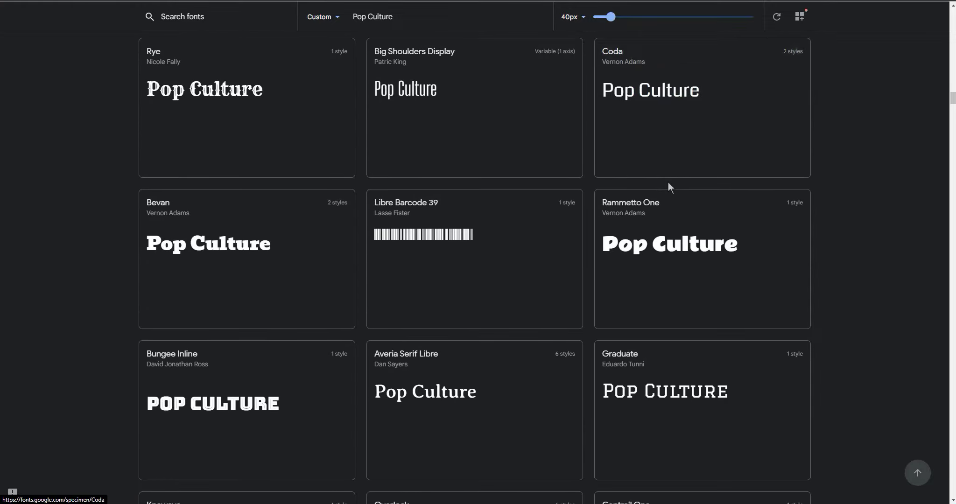
scroll(667, 182, "down", 7)
scroll(669, 169, "down", 2)
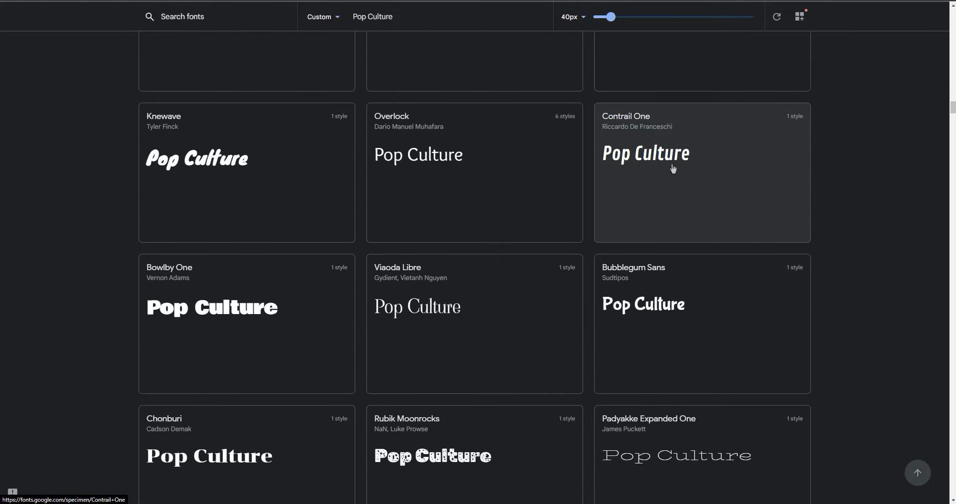
scroll(673, 169, "down", 6)
scroll(674, 169, "up", 6)
scroll(674, 177, "down", 5)
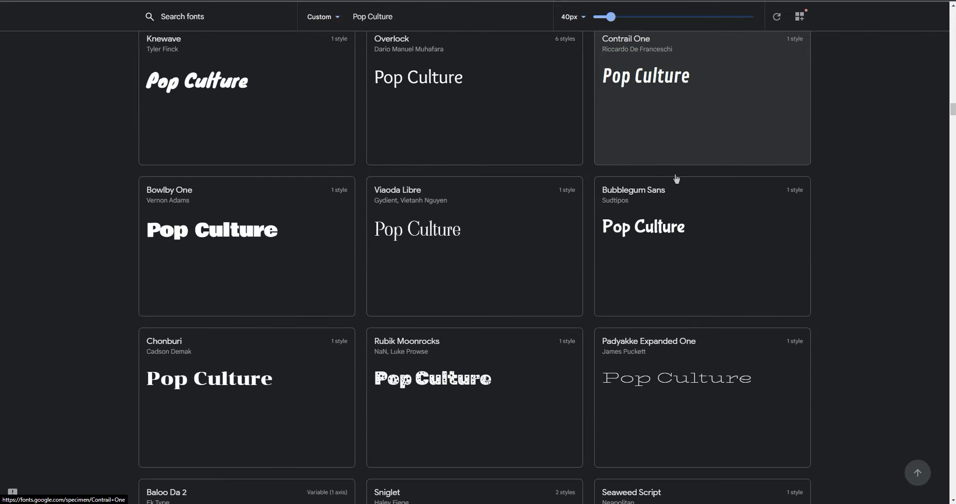
scroll(672, 188, "down", 7)
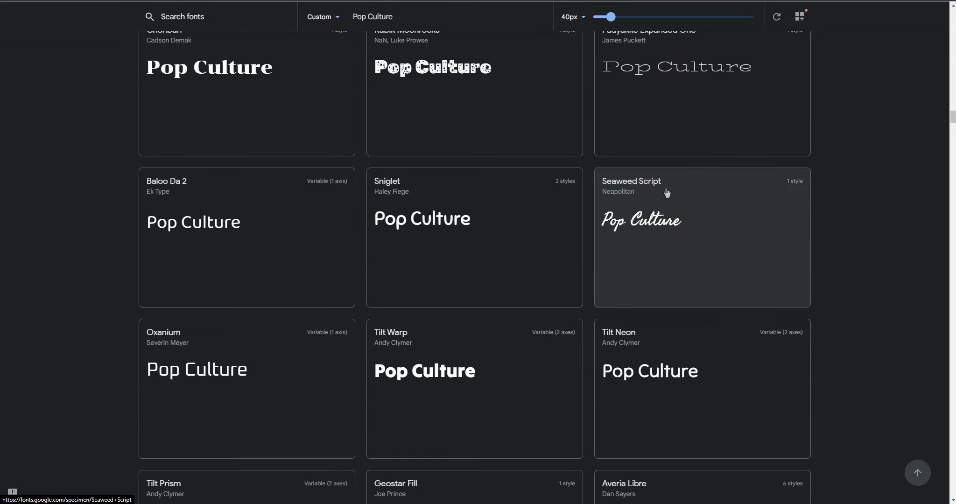
scroll(665, 187, "up", 2)
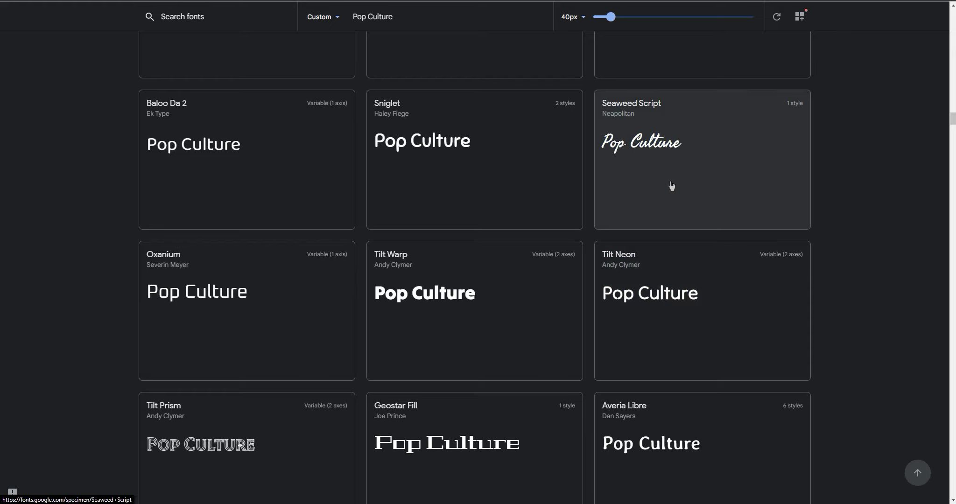
scroll(674, 191, "down", 3)
scroll(676, 191, "down", 4)
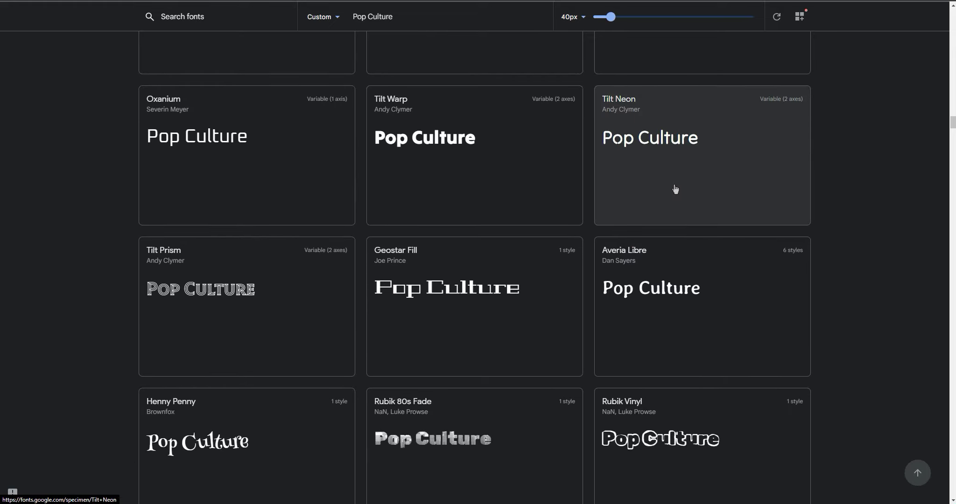
scroll(673, 188, "down", 4)
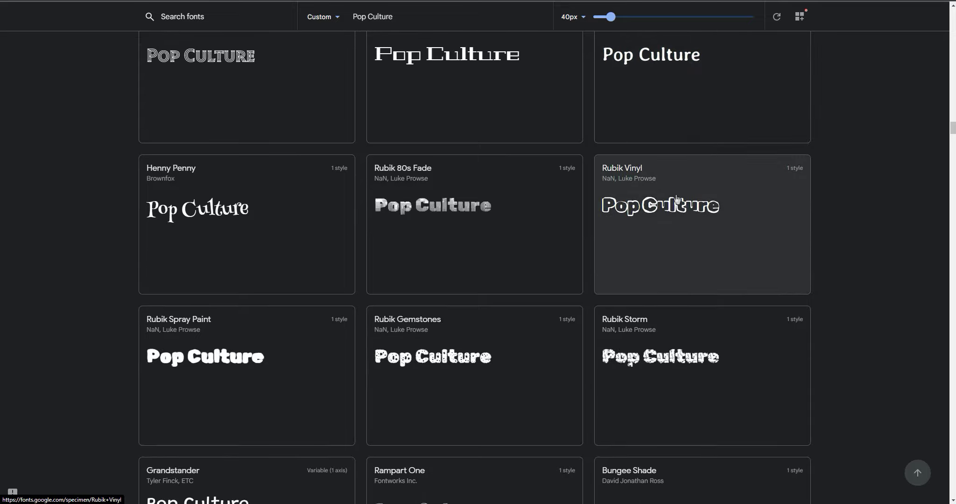
scroll(676, 199, "up", 2)
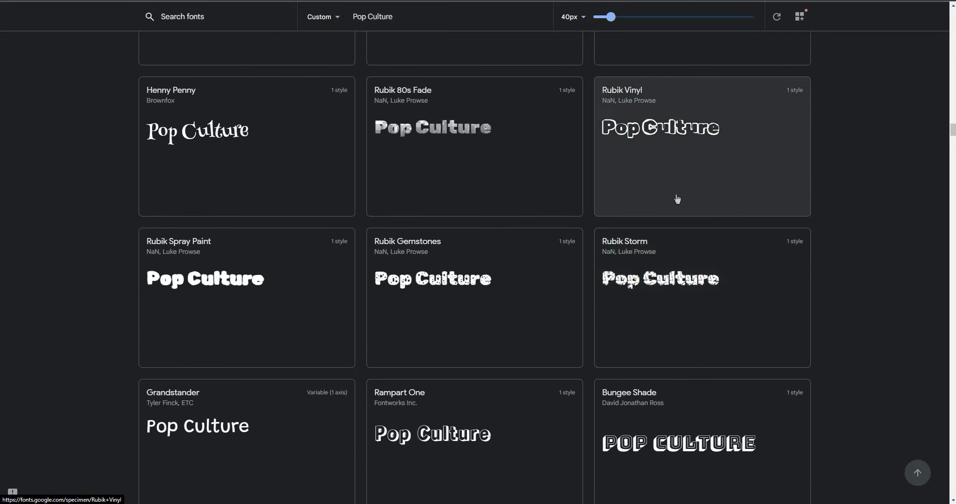
scroll(676, 199, "down", 2)
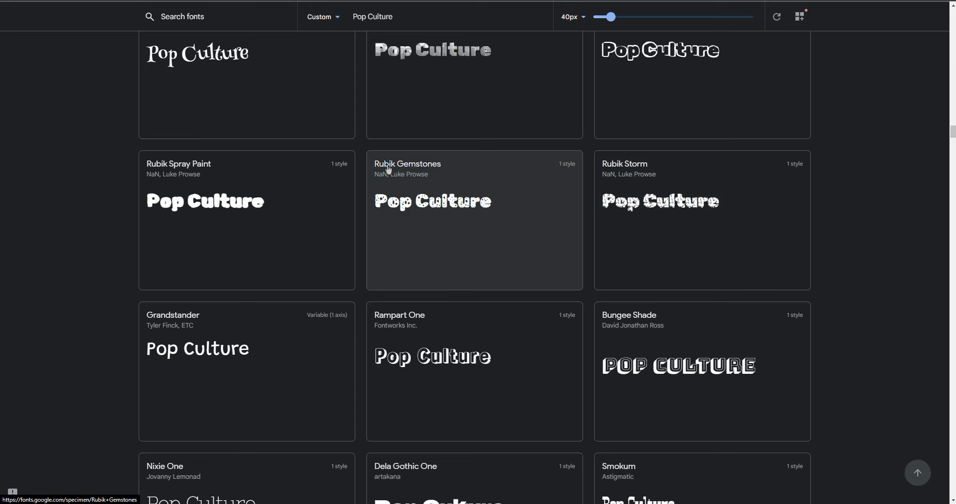
- View the Rubik Gemstones specimen with its large "Pop Culture" sample, view the Rubik Storm specimen, and go back
left_click(433, 201)
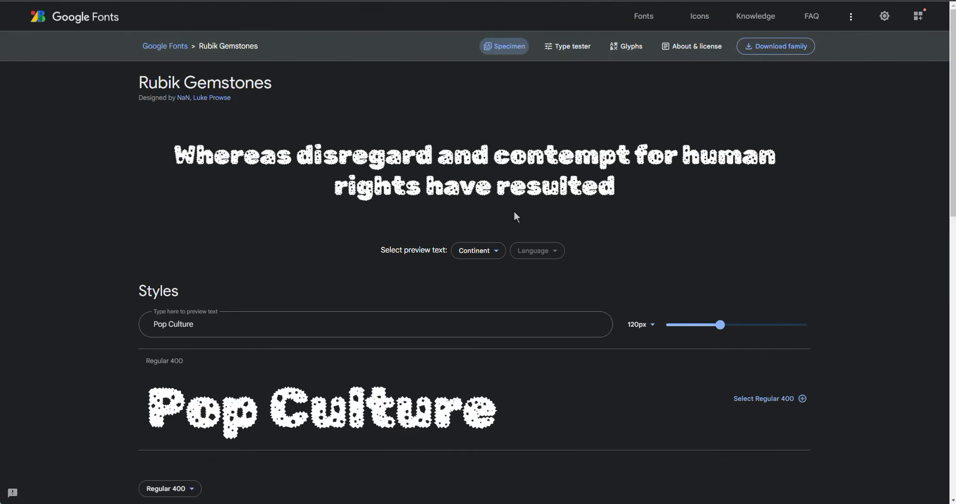
scroll(296, 355, "down", 6)
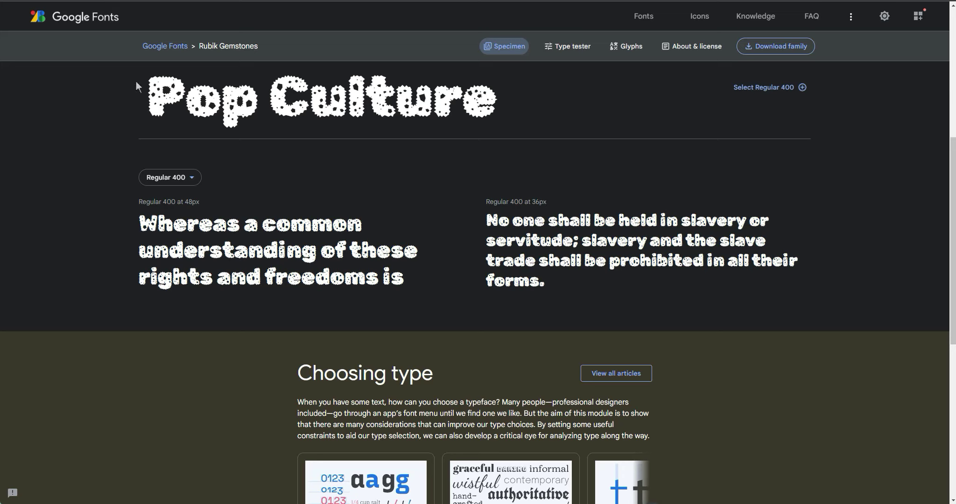
left_click_drag(140, 89, 499, 96)
left_click(850, 163)
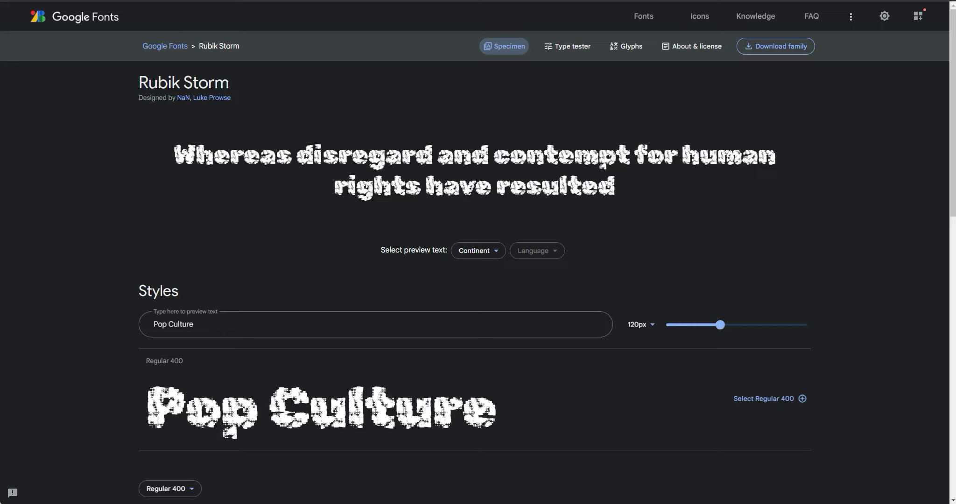
key("alt+Left")
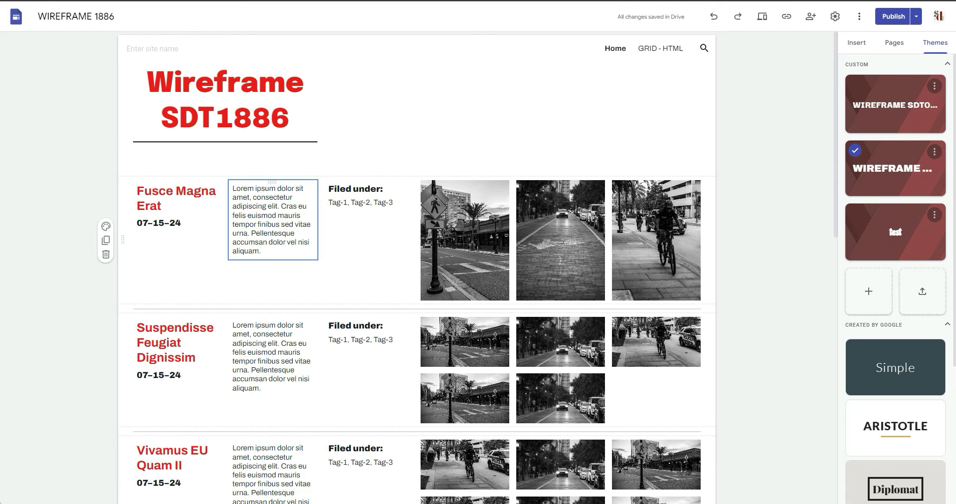
- Switch to the WIREFRAME 1886 site in Google Sites and review its project entries from the header down to the footer
scroll(342, 203, "down", 7)
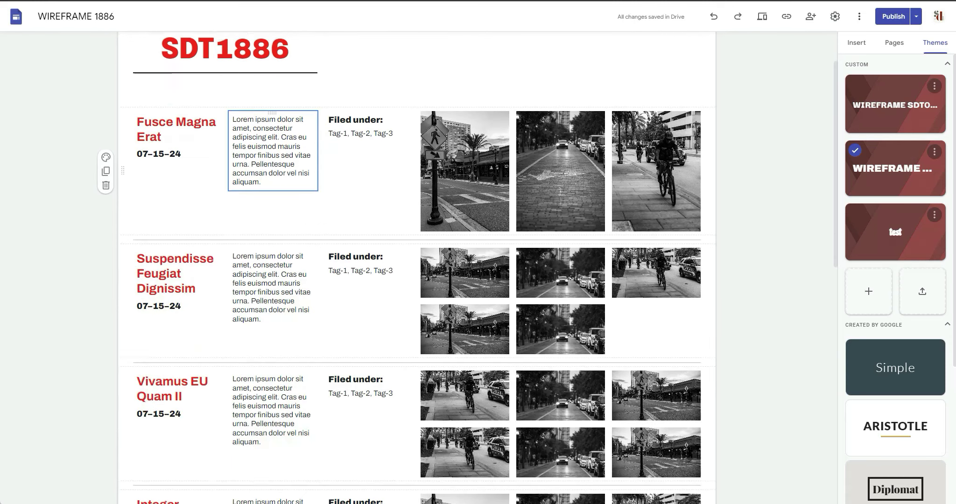
scroll(397, 237, "down", 5)
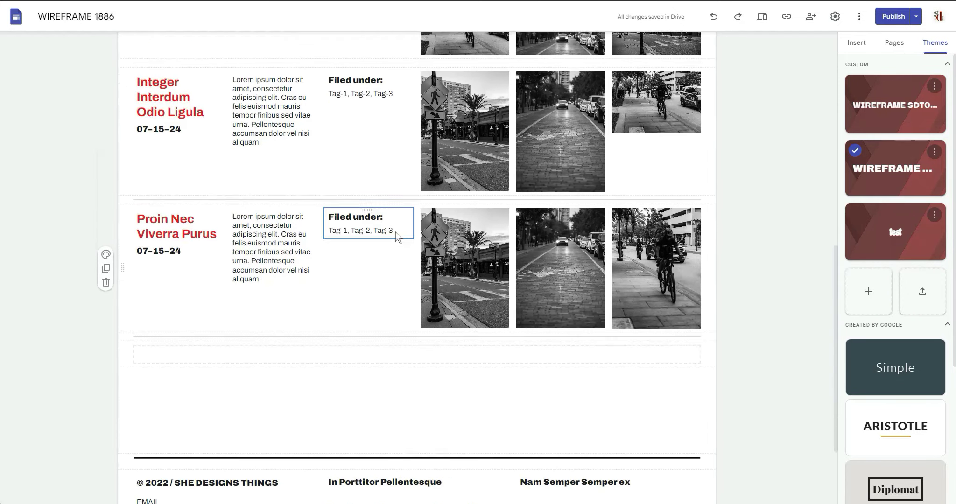
scroll(614, 220, "up", 9)
scroll(629, 263, "up", 3)
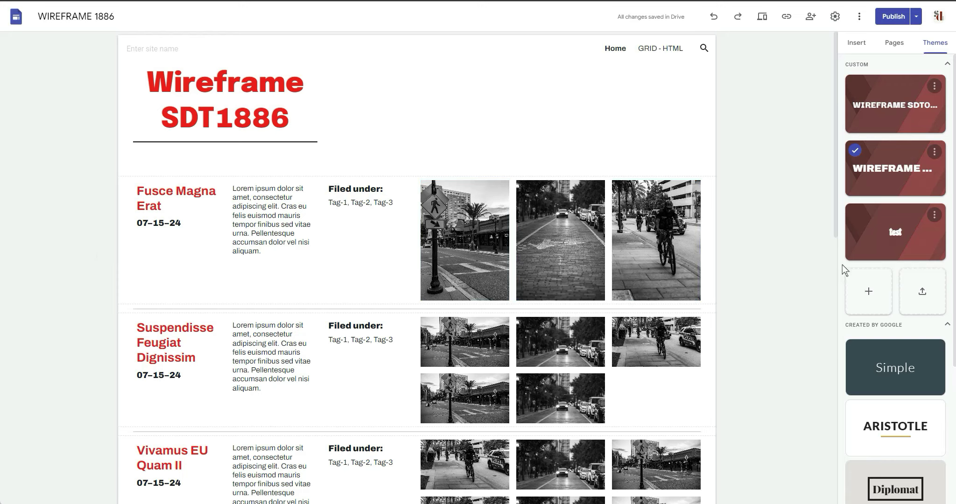
- Apply the custom theme "test" to the WIREFRAME 1886 site and check its fonts down the page to the footer
left_click(908, 241)
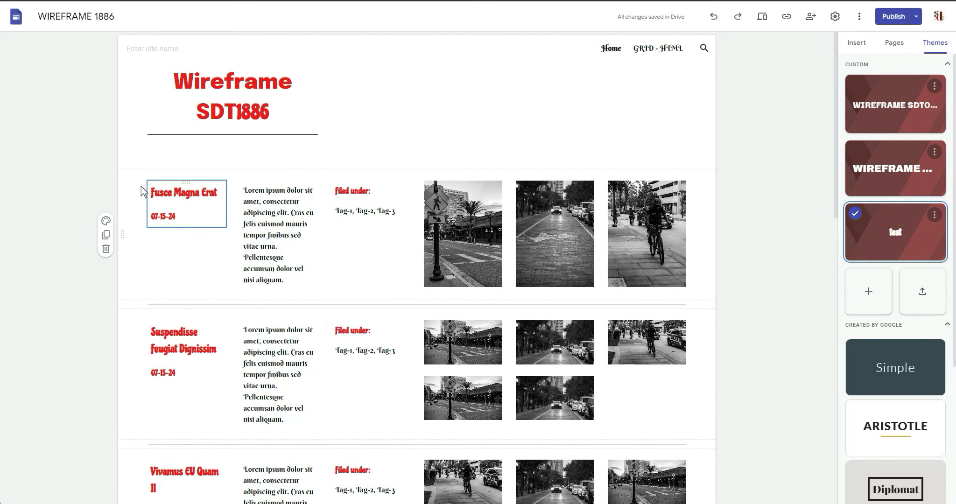
scroll(336, 232, "down", 6)
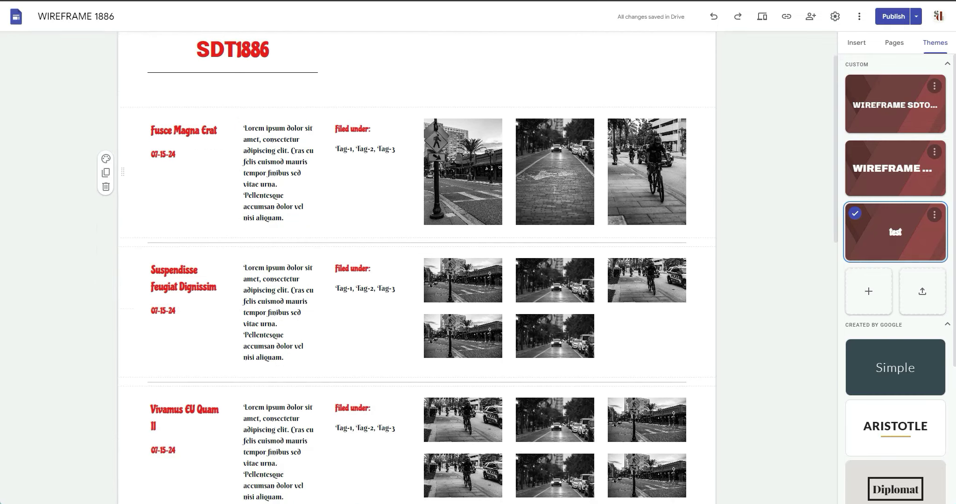
scroll(336, 232, "down", 6)
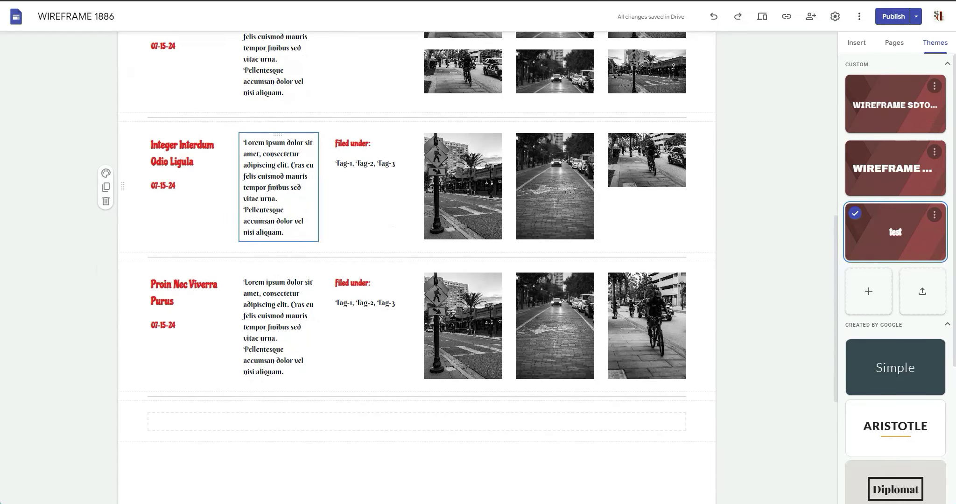
scroll(353, 210, "down", 2)
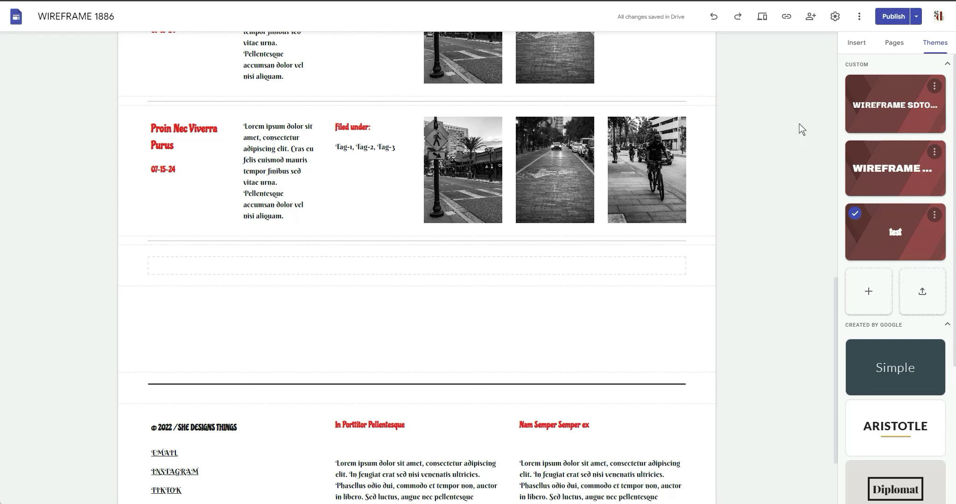
- Edit the "test" theme, set its Normal text font to Avenir, and check the project descriptions on the page
left_click(934, 215)
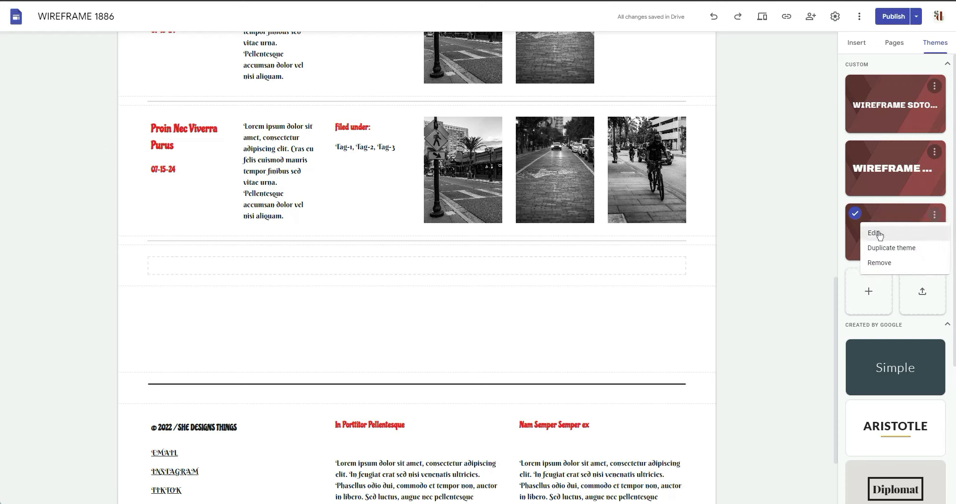
scroll(485, 177, "up", 5)
scroll(501, 186, "down", 7)
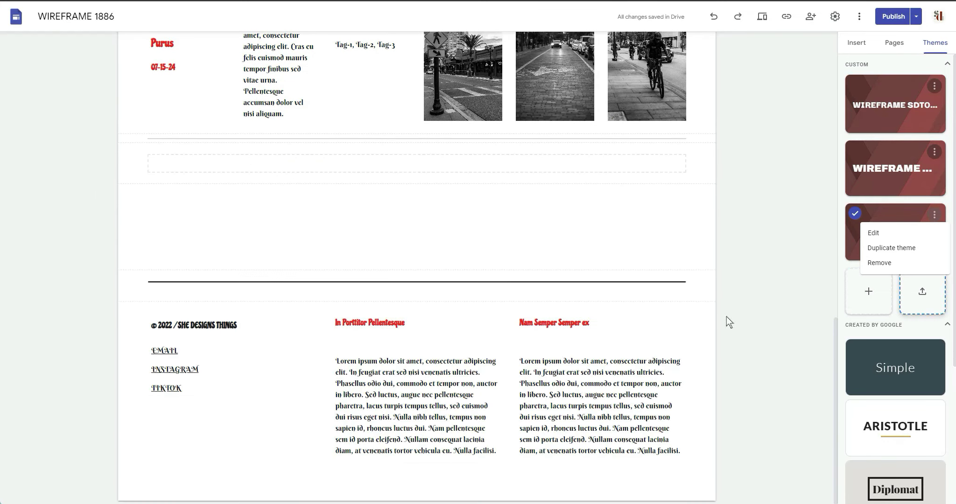
left_click(889, 231)
left_click(922, 180)
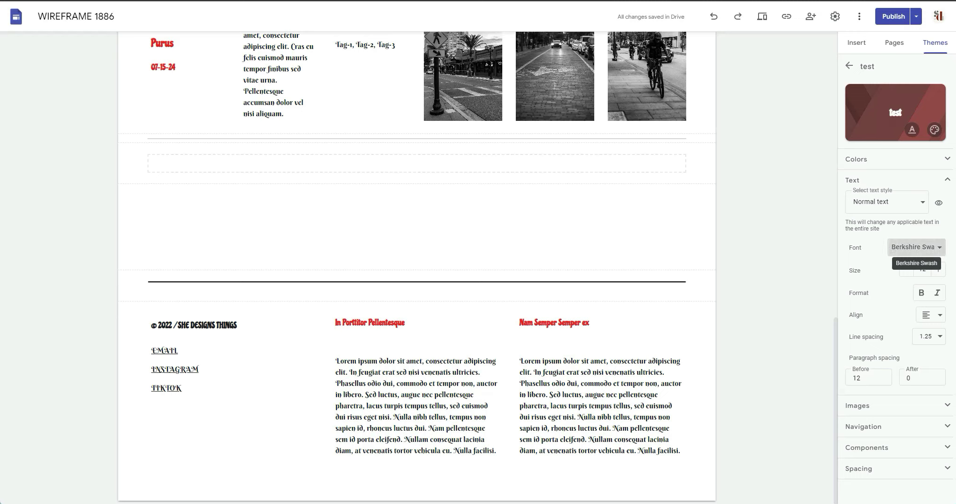
left_click(902, 253)
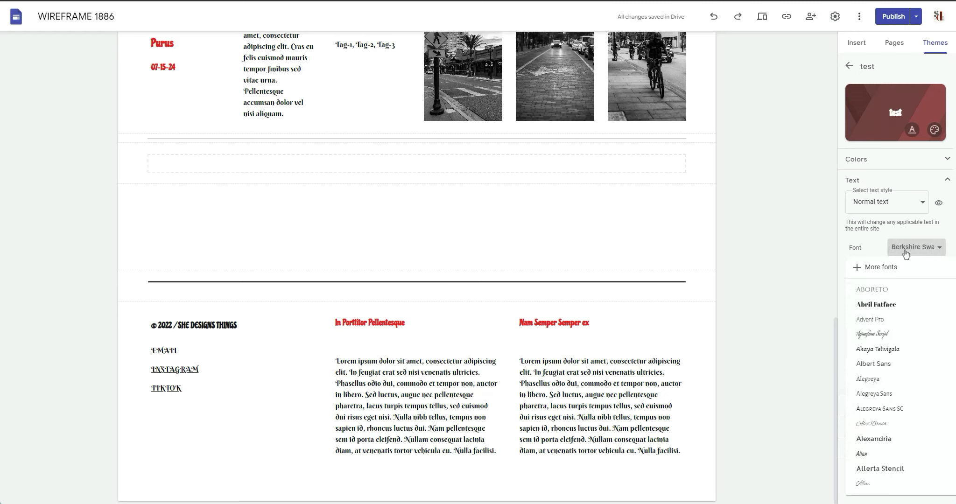
scroll(900, 354, "down", 8)
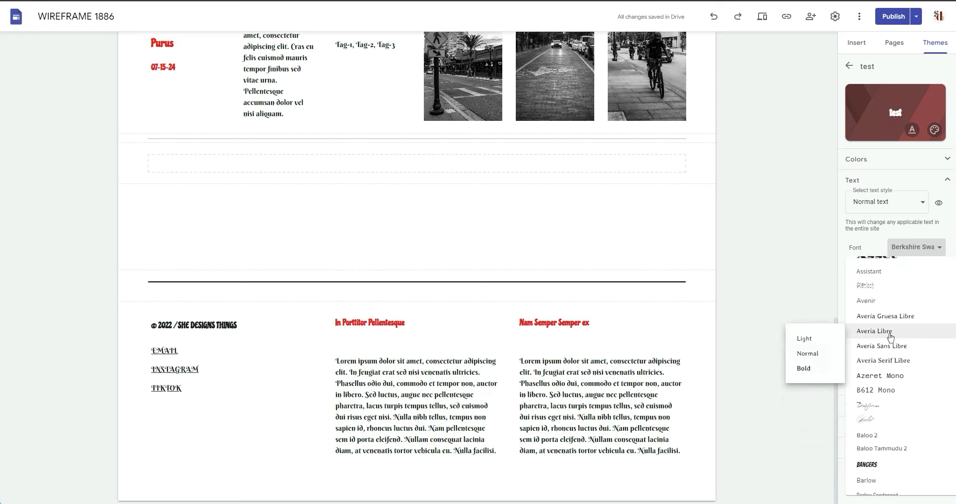
left_click(881, 303)
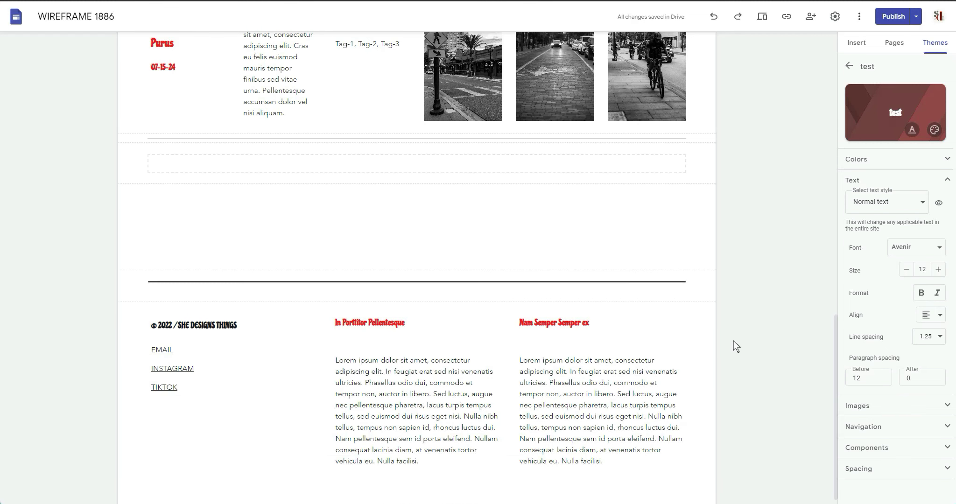
scroll(514, 327, "up", 10)
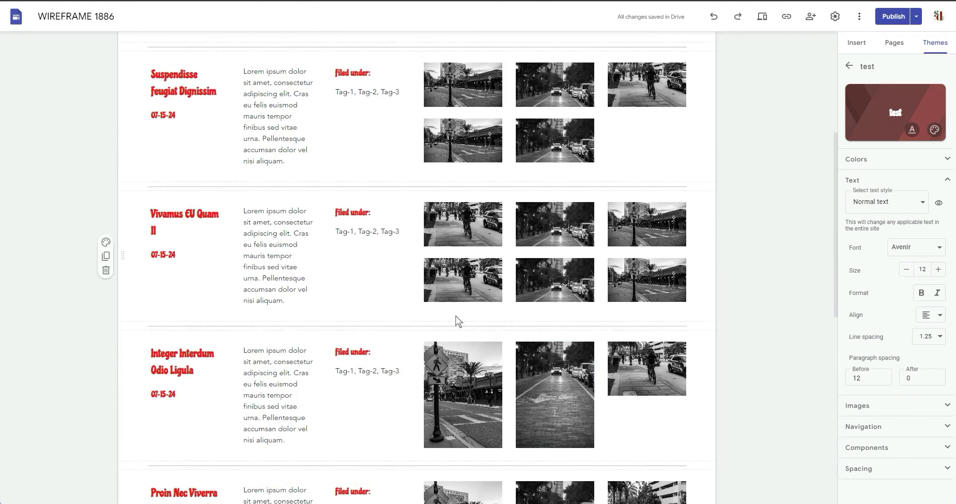
- Check the Avenir body text across the project entries down to the footer and return to the header
scroll(354, 252, "up", 5)
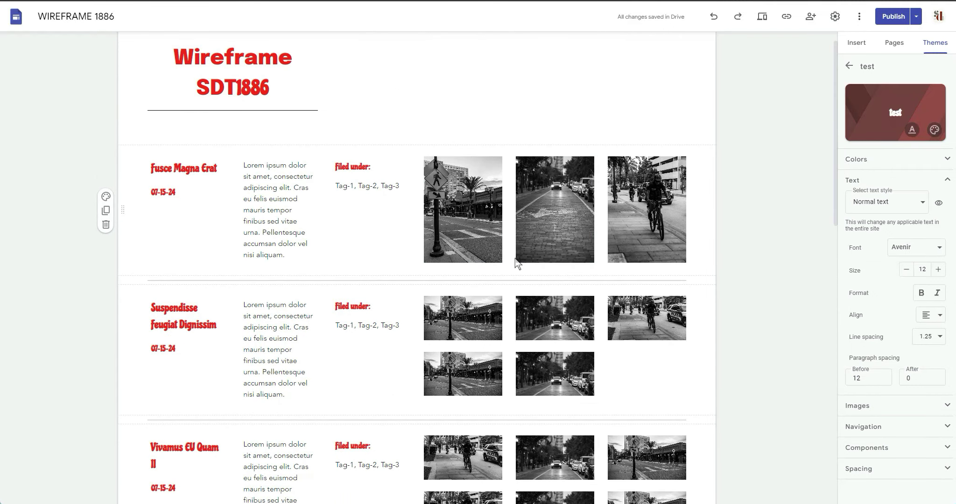
scroll(515, 258, "down", 7)
scroll(478, 264, "down", 8)
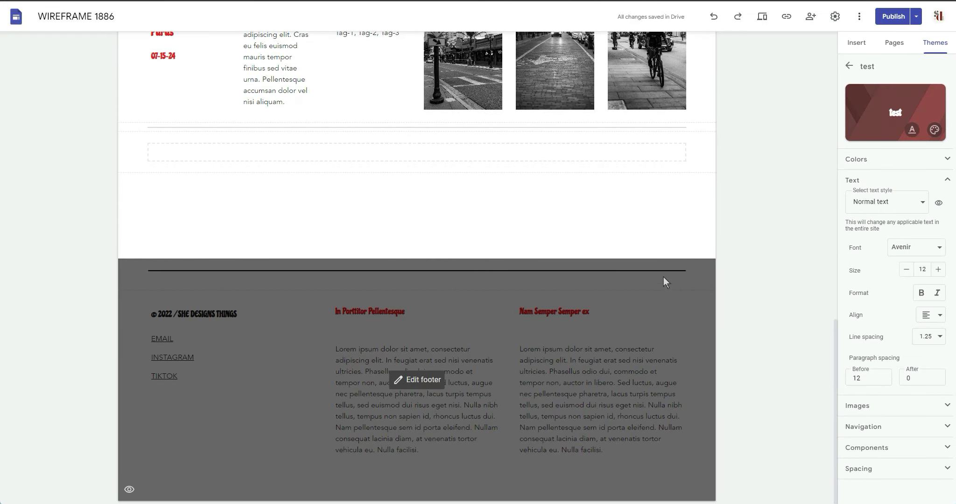
scroll(664, 277, "up", 15)
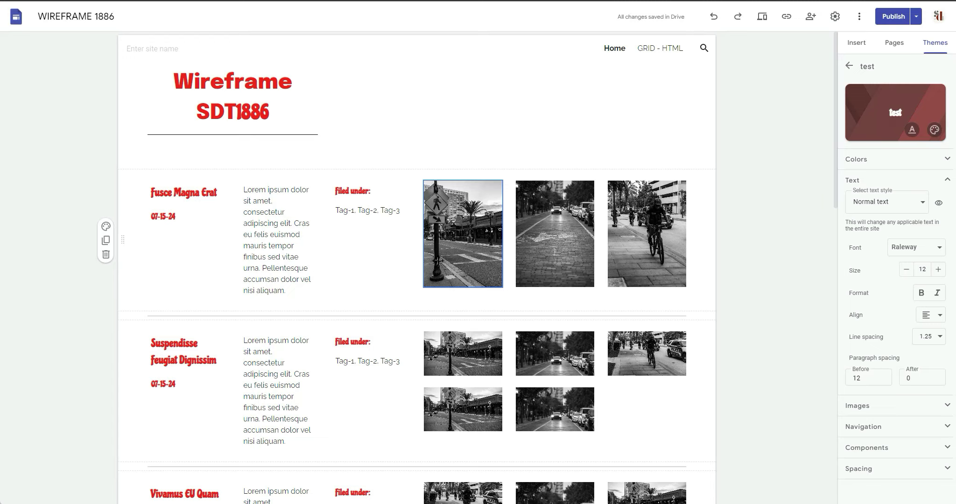
- Review the Raleway body text from the first project entry down to the footer columns
left_click(709, 241)
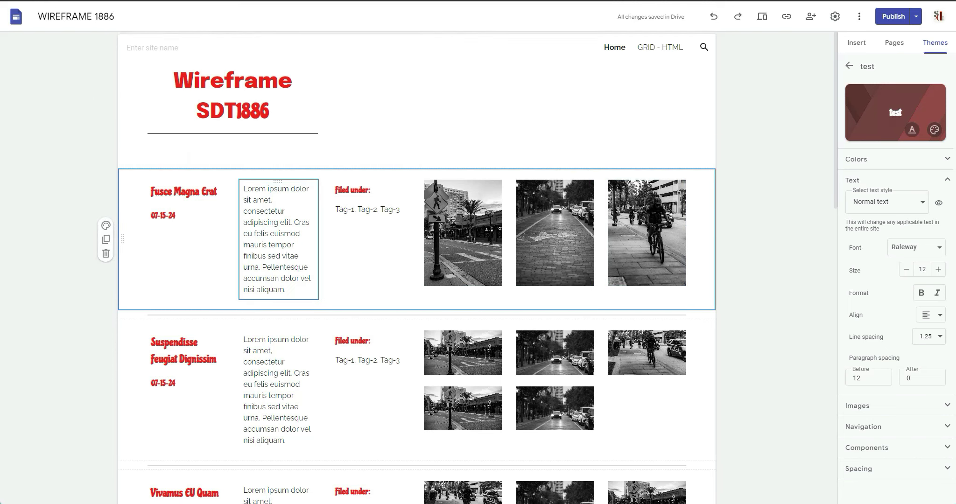
scroll(278, 233, "down", 8)
scroll(277, 187, "down", 5)
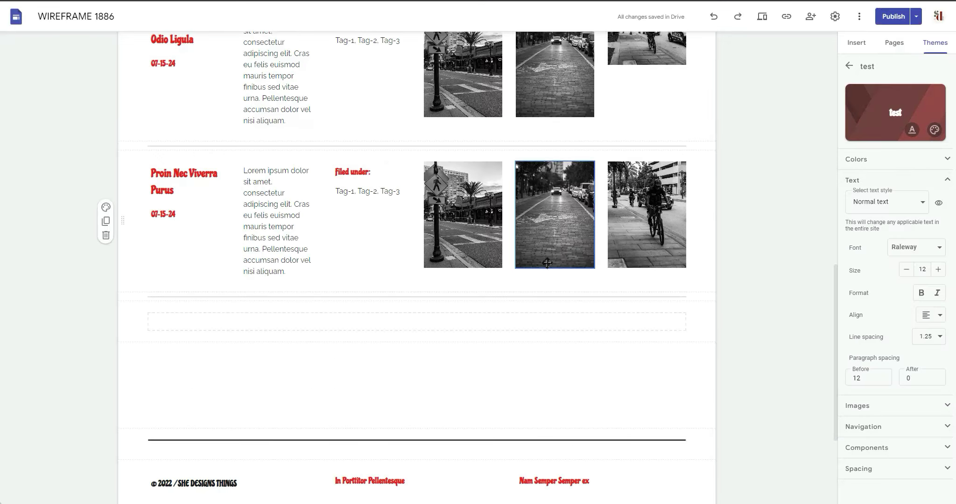
scroll(548, 262, "down", 4)
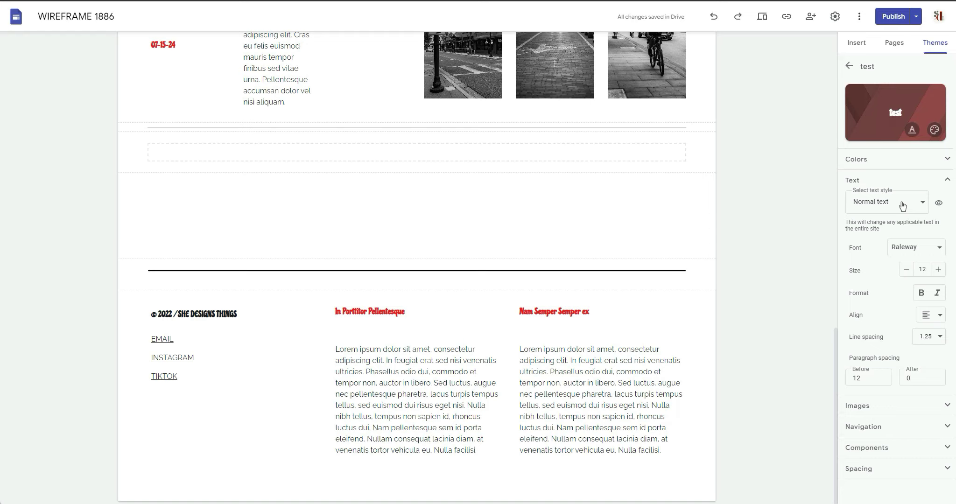
- Set the "test" theme's Normal text font to Aguafina Script
left_click(902, 206)
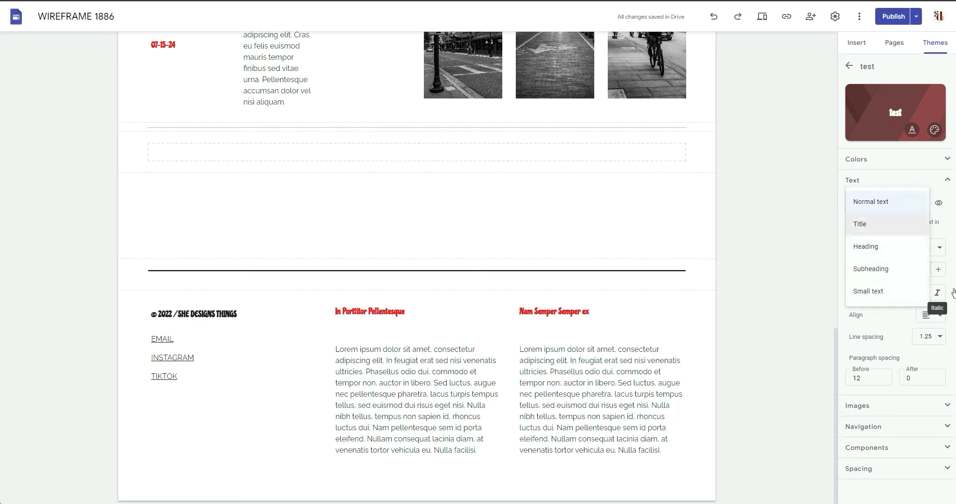
left_click(880, 202)
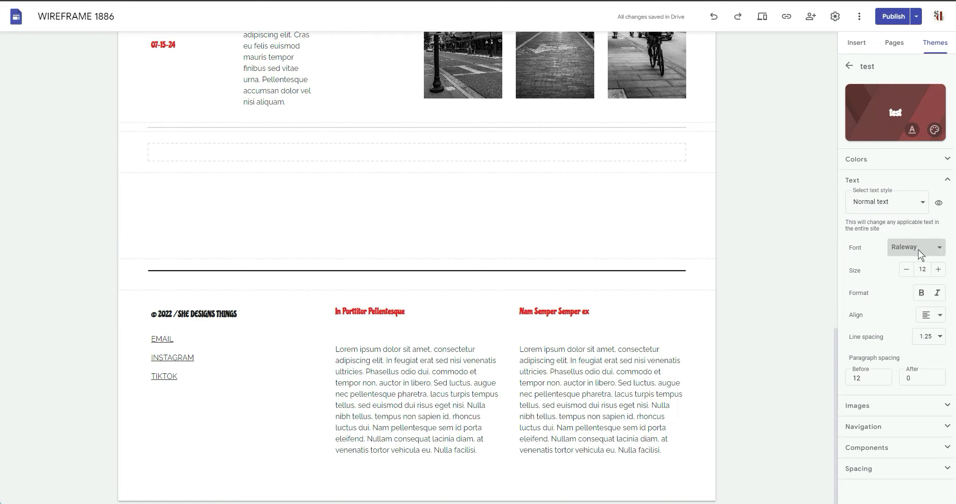
left_click(919, 252)
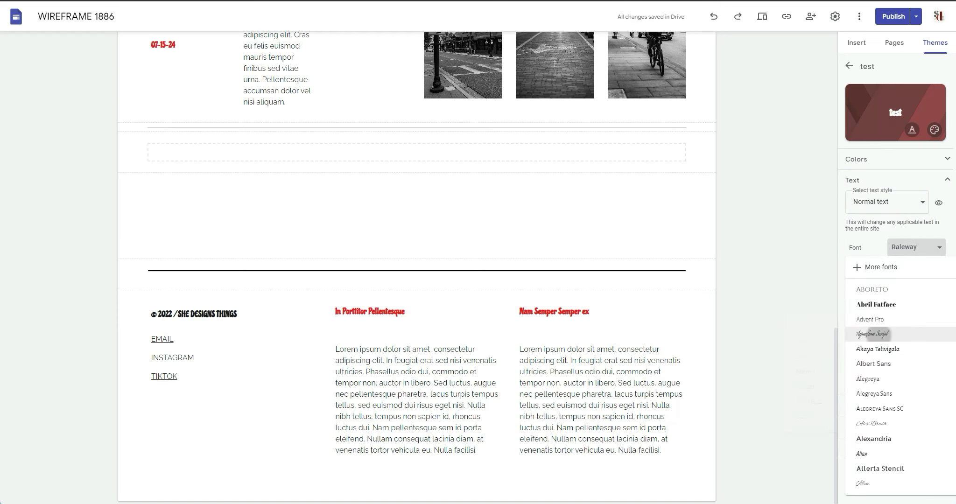
left_click(880, 334)
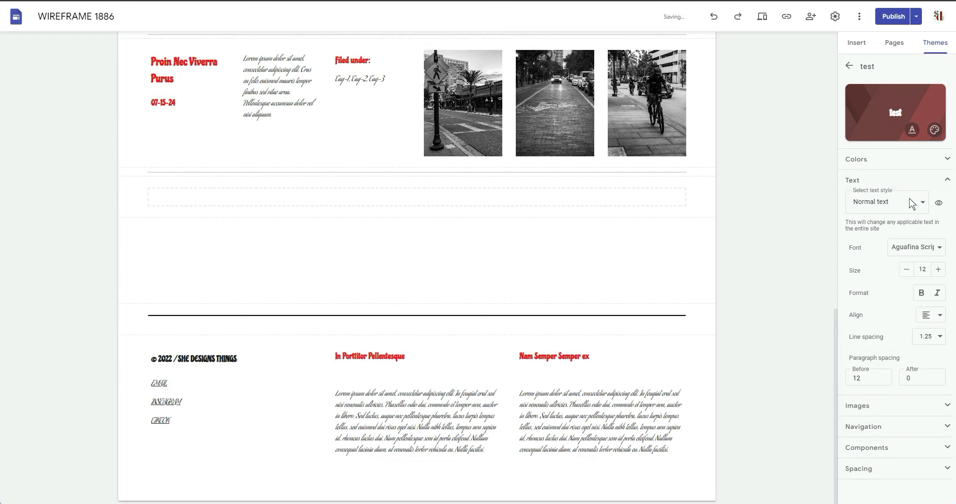
- Change the theme's Heading style font to a flowing script typeface and check the project titles
left_click(887, 204)
left_click(882, 243)
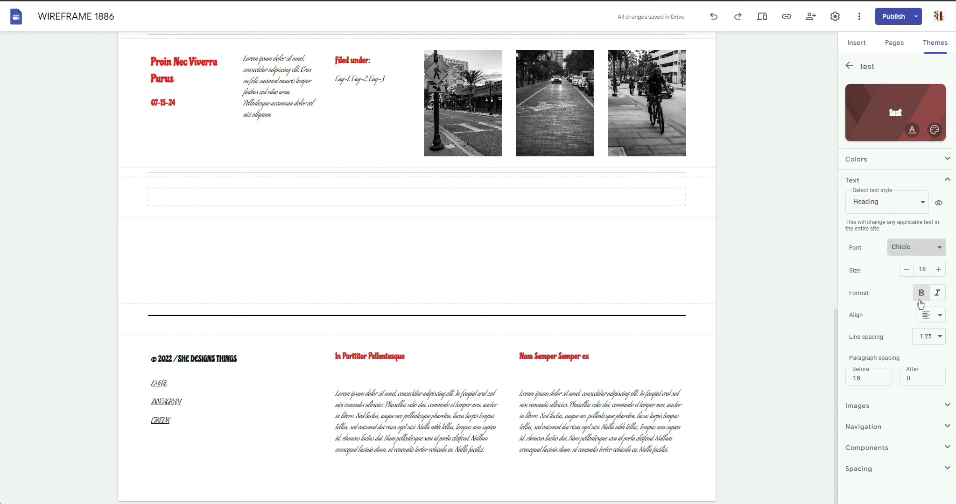
left_click(915, 247)
scroll(897, 364, "down", 5)
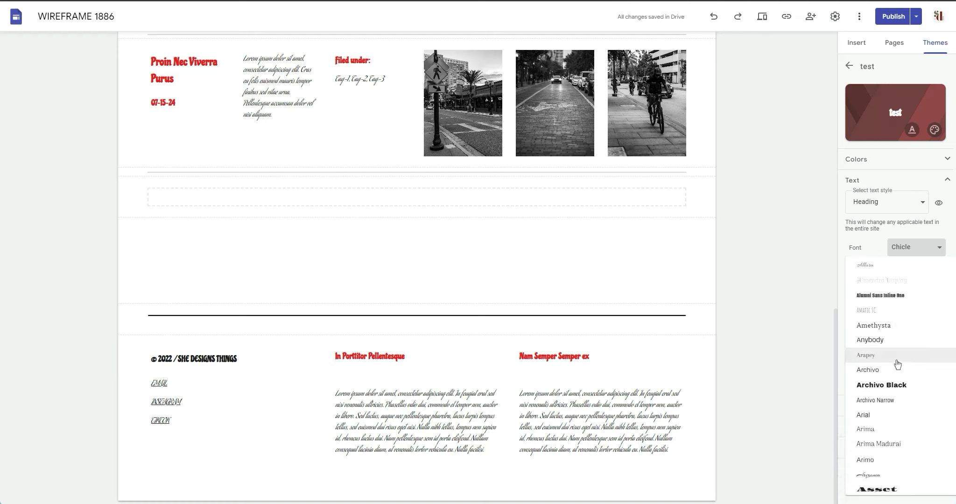
scroll(897, 364, "up", 2)
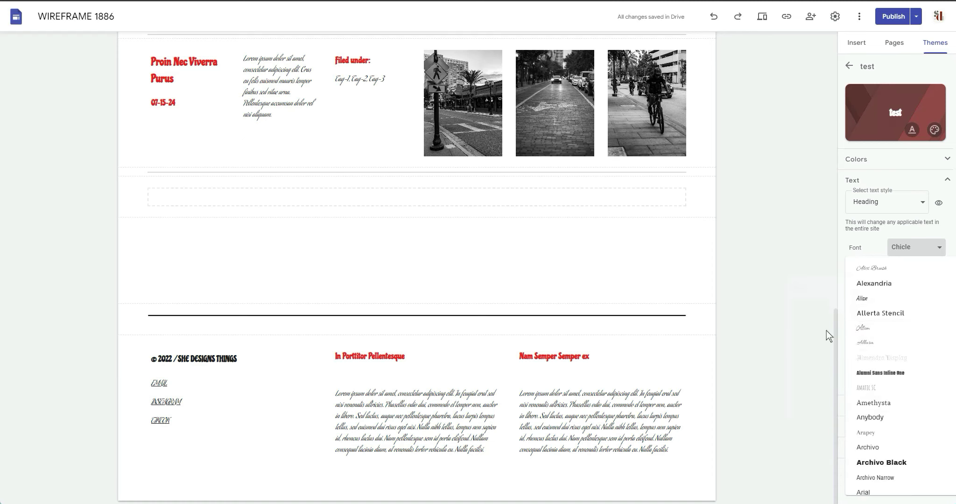
left_click(792, 321)
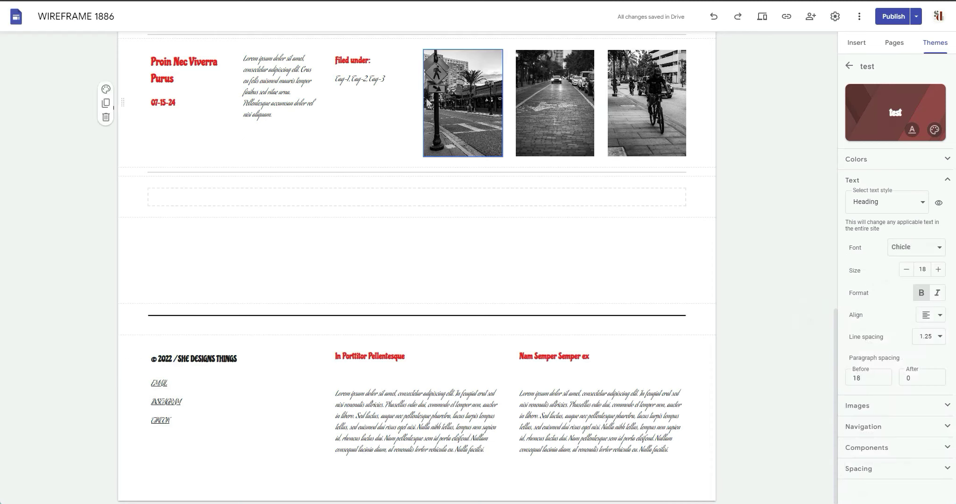
scroll(794, 290, "up", 10)
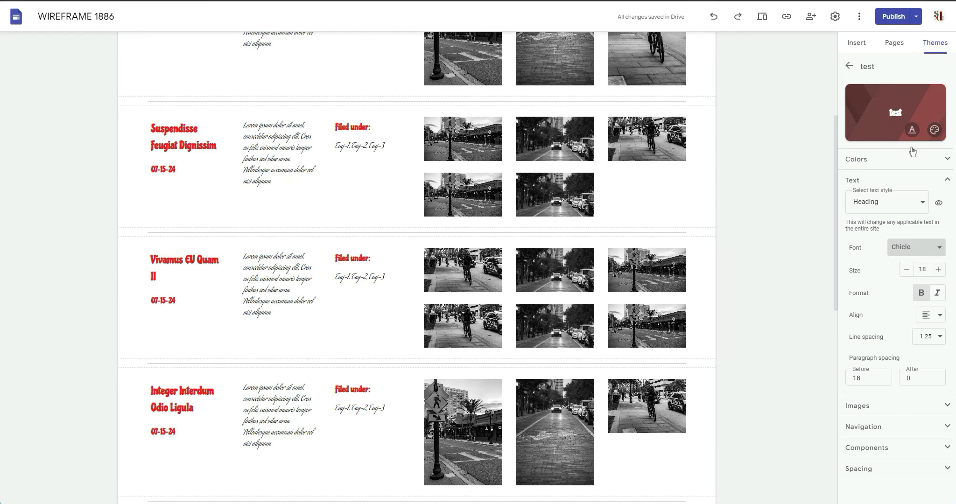
- Set the theme's Subheading font to Comforter Brush and check the dates and "Filed under" labels on the page
left_click(886, 206)
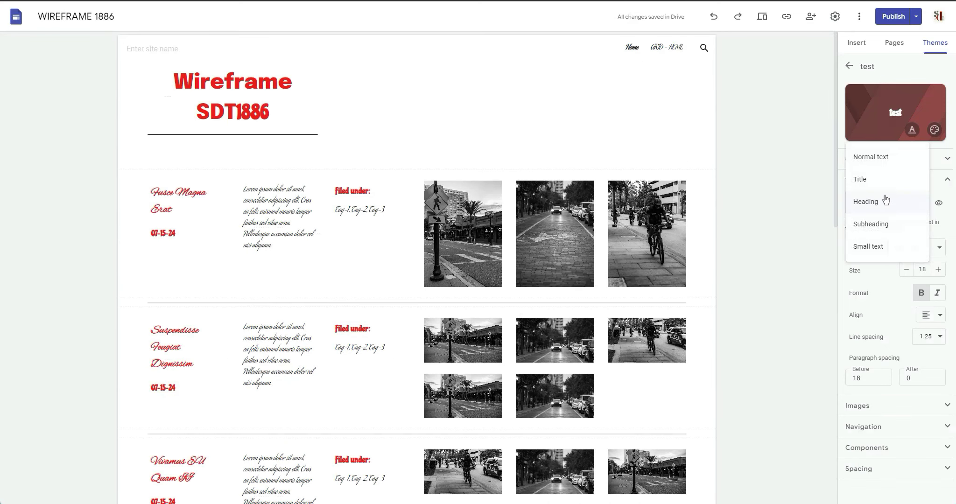
left_click(872, 224)
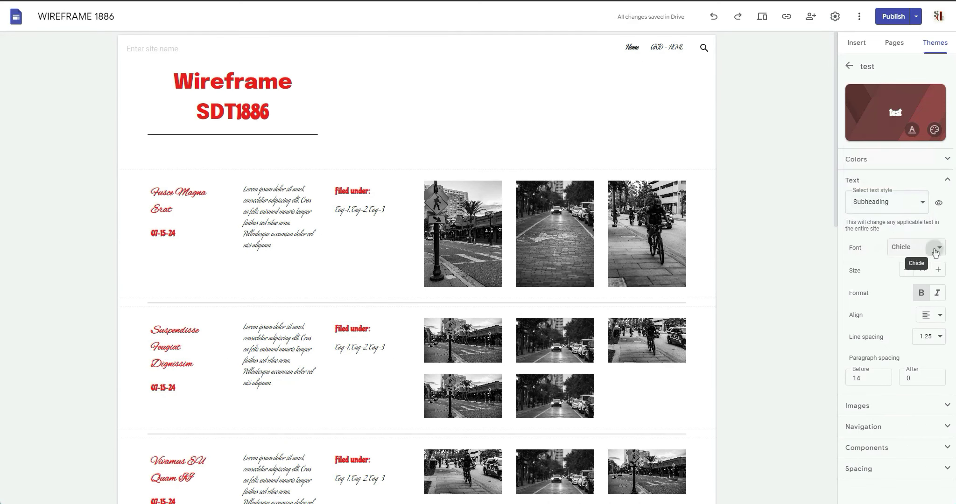
left_click(911, 248)
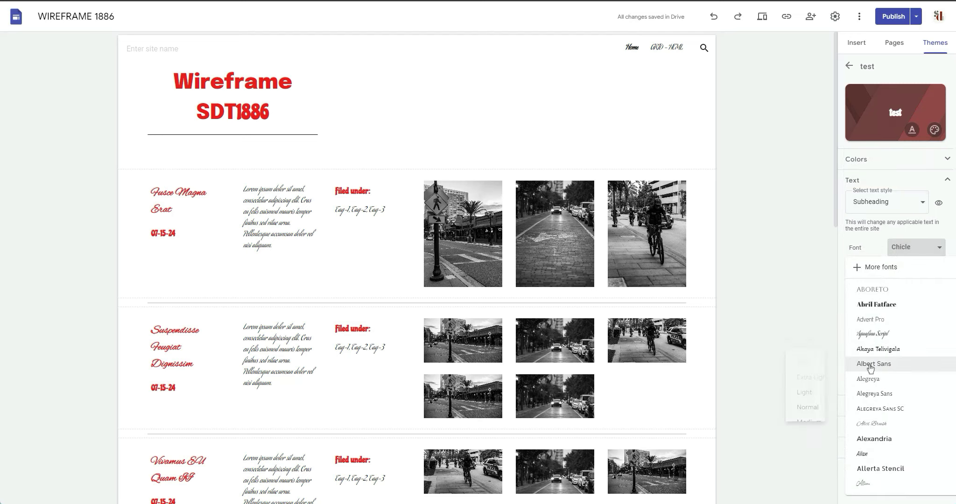
scroll(892, 407, "down", 5)
scroll(893, 406, "down", 10)
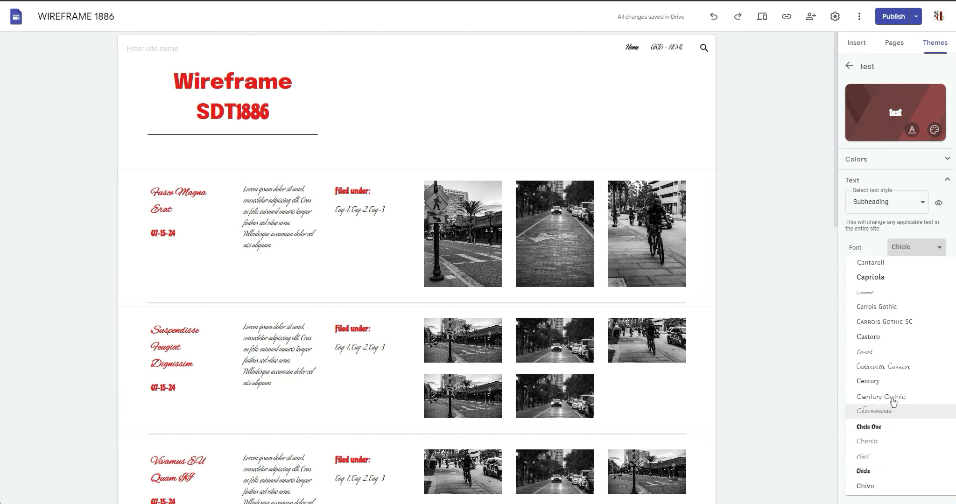
scroll(889, 400, "down", 3)
left_click(894, 410)
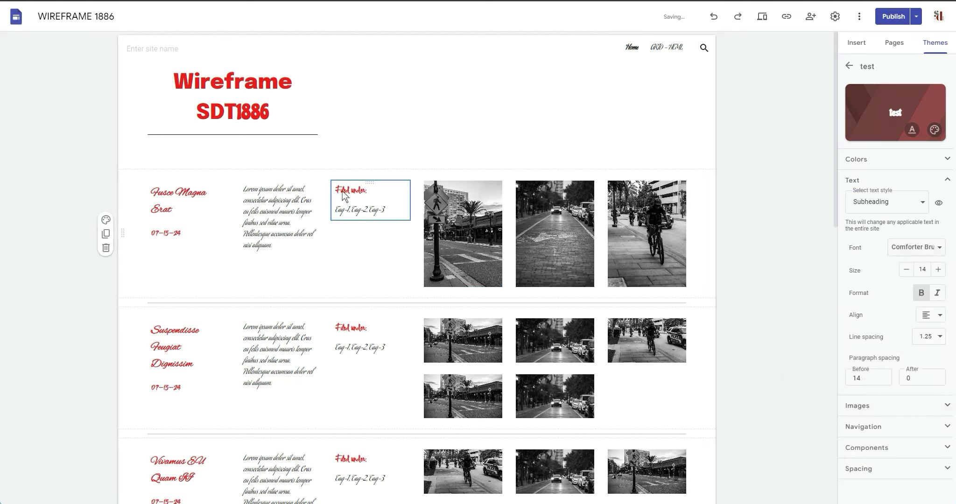
scroll(384, 274, "down", 6)
scroll(384, 274, "up", 6)
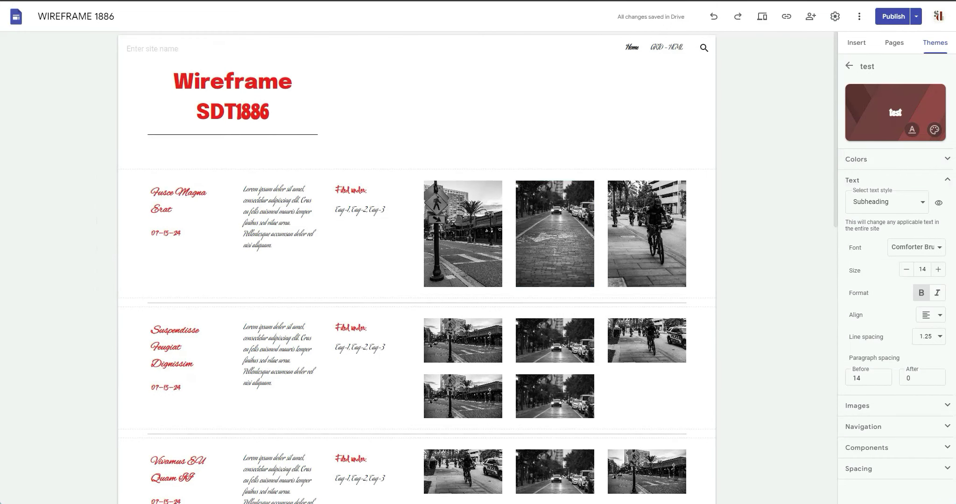
- Set the theme's Title font to Homemade Apple
left_click(913, 206)
left_click(871, 159)
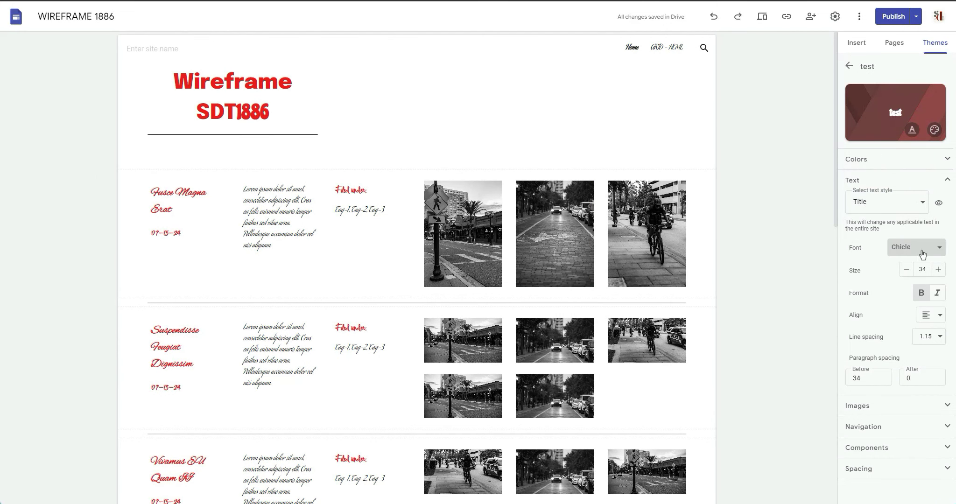
left_click(901, 247)
scroll(877, 402, "down", 5)
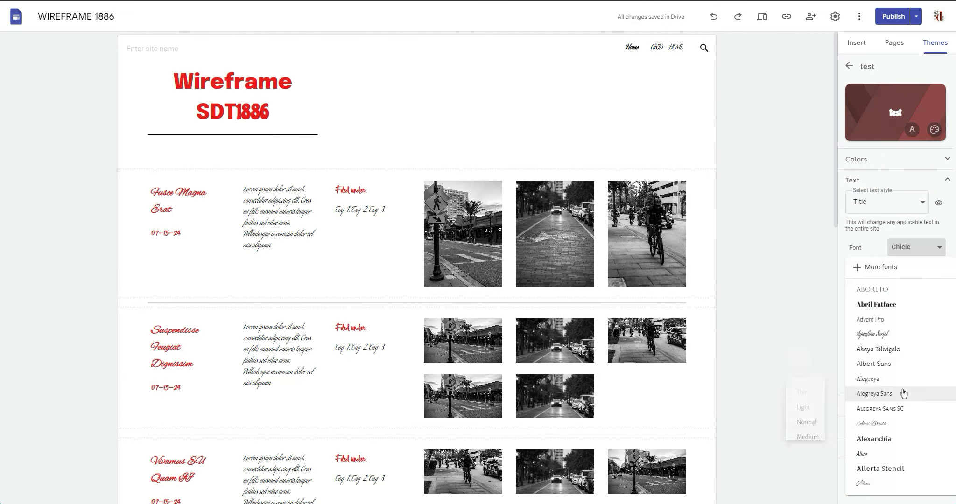
scroll(878, 401, "down", 10)
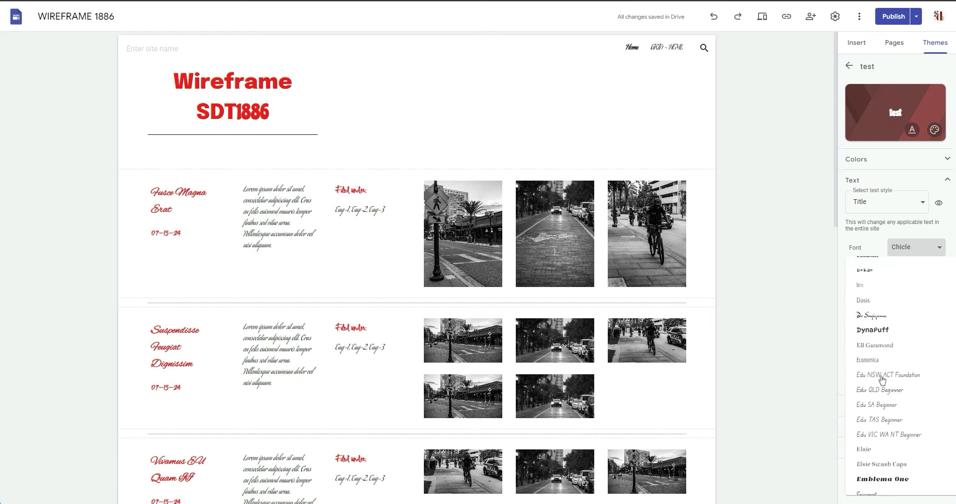
scroll(880, 378, "down", 8)
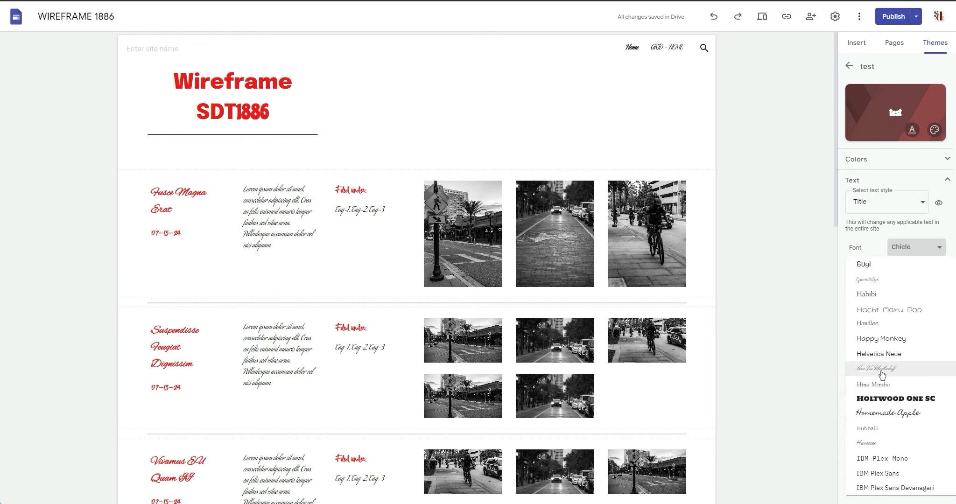
scroll(887, 385, "down", 3)
scroll(887, 383, "up", 2)
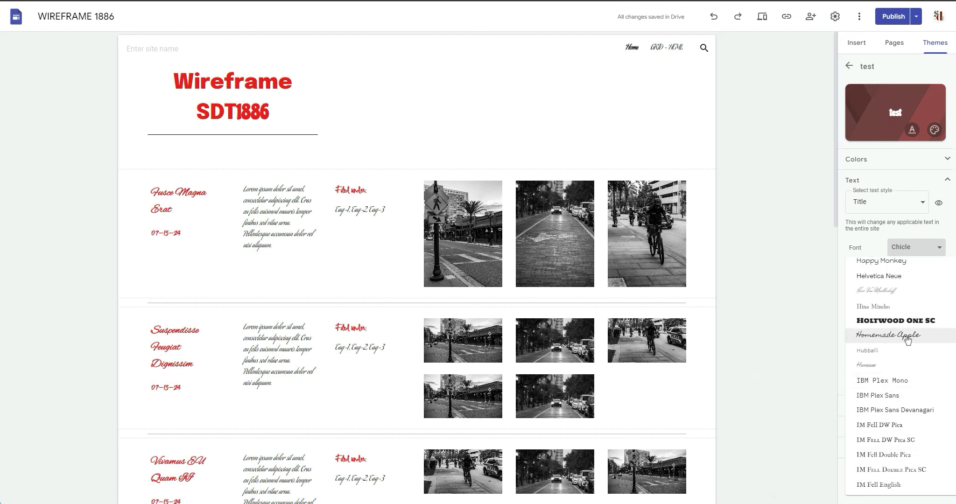
left_click(907, 336)
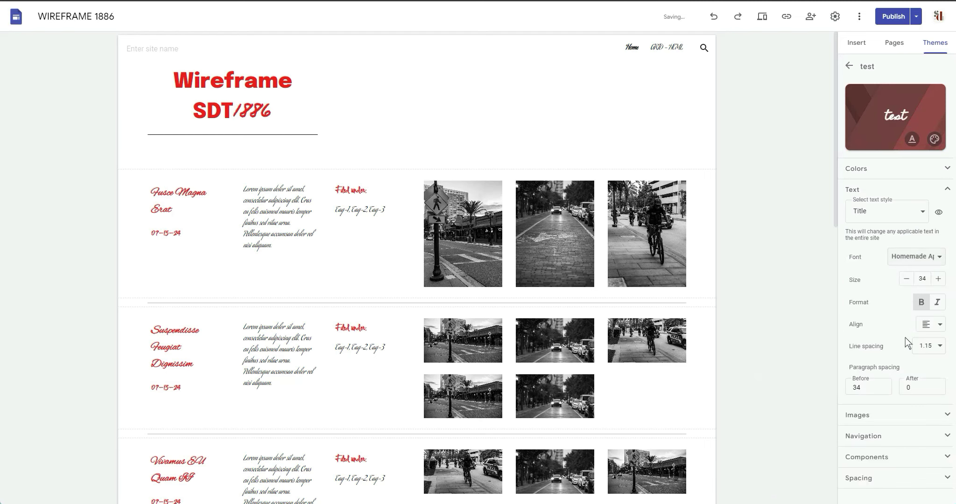
- Clear the manual formatting from the entire "Wireframe SDT1886" header title and check the page with the script fonts
left_click(232, 95)
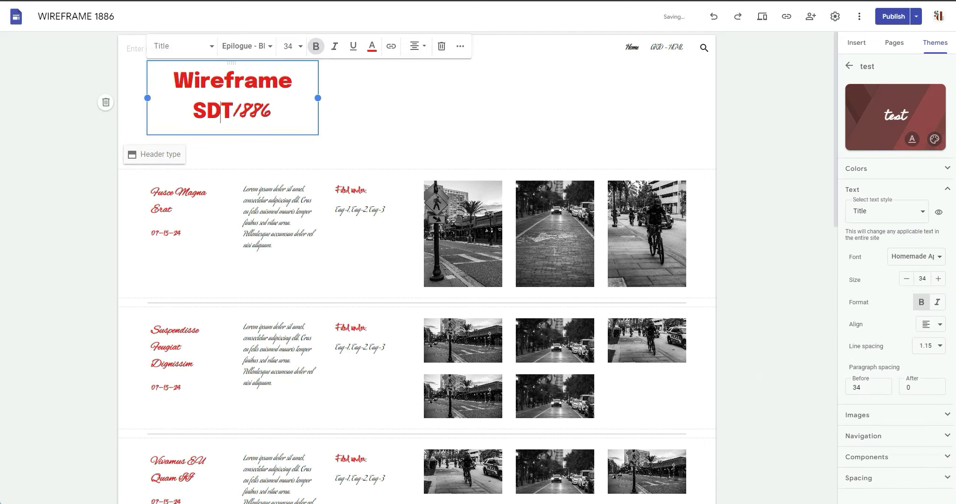
key("ctrl+a")
left_click(461, 46)
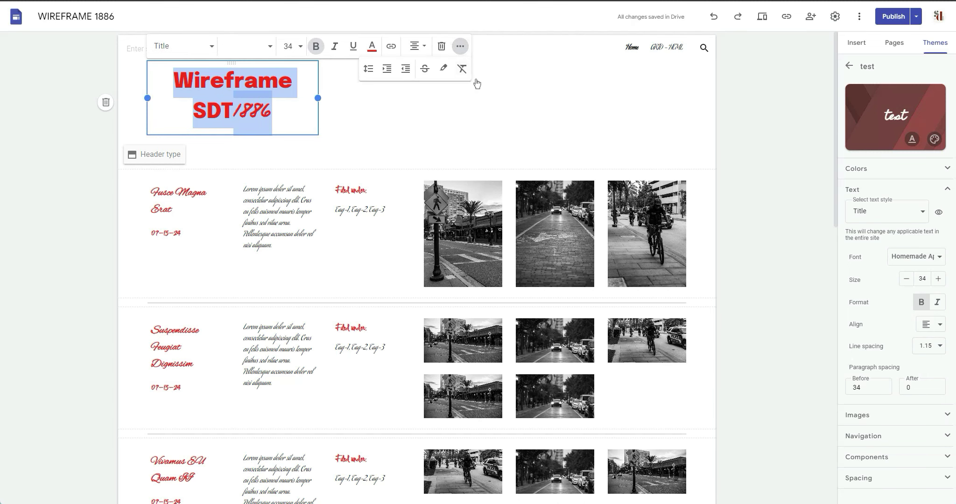
left_click(463, 69)
left_click(562, 98)
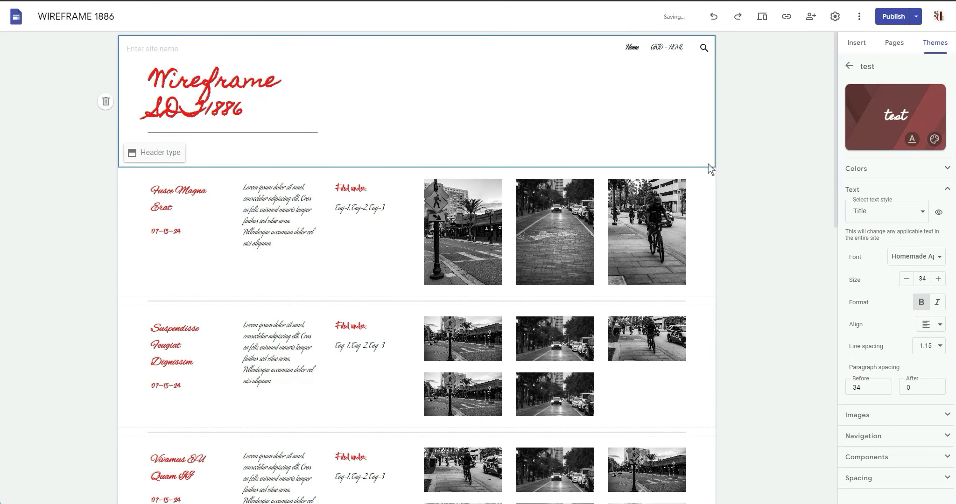
scroll(687, 168, "down", 5)
scroll(240, 203, "up", 5)
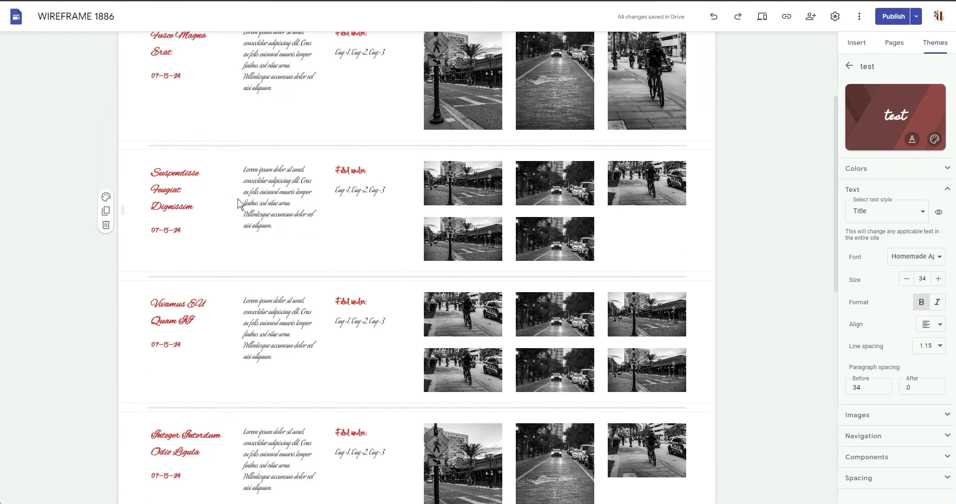
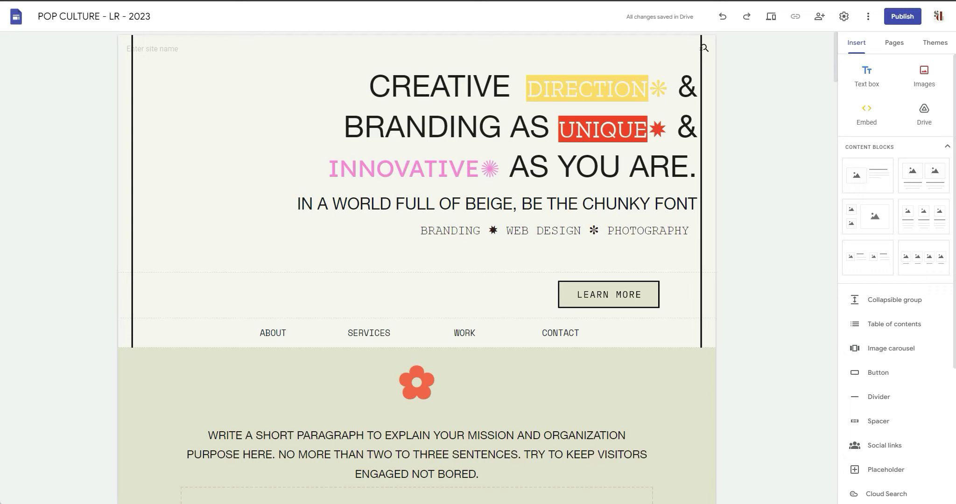
- Switch to the POP CULTURE - LR - 2023 site and inspect the fonts of its header title and the "BRANDING" services line
left_click(635, 177)
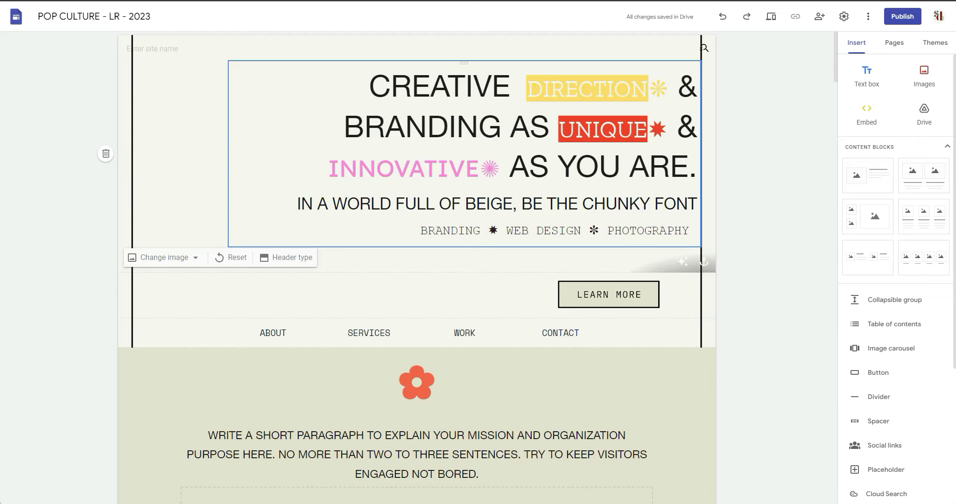
left_click_drag(385, 126, 558, 126)
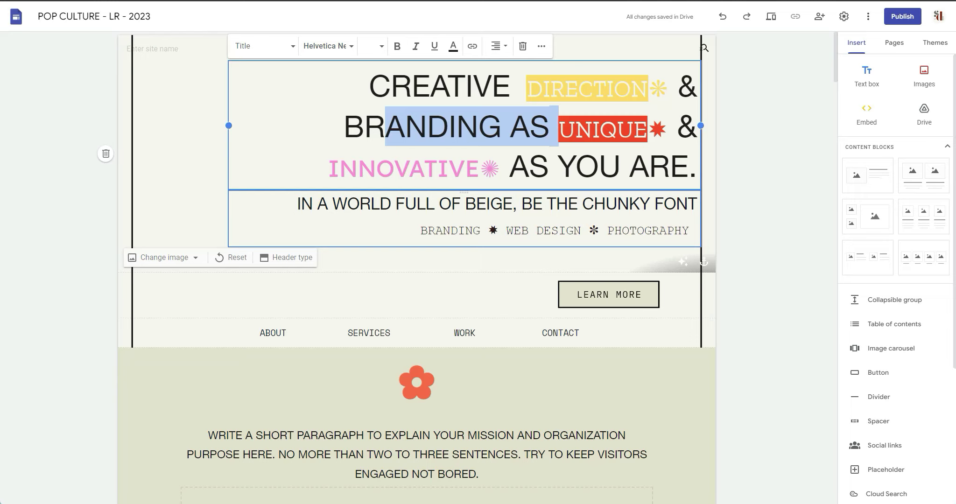
left_click(428, 230)
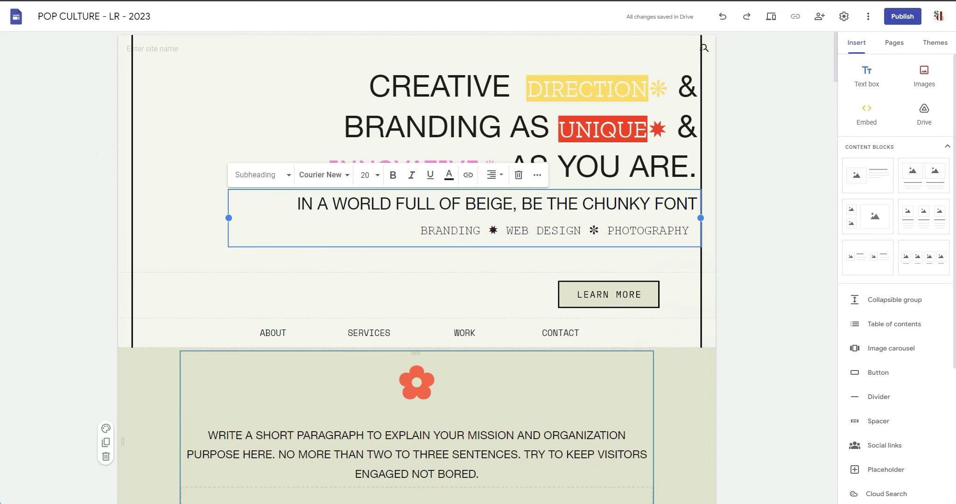
- Review the services section with its Branding, Web and Photography columns and inspect the font of the Photography paragraph
scroll(661, 327, "down", 15)
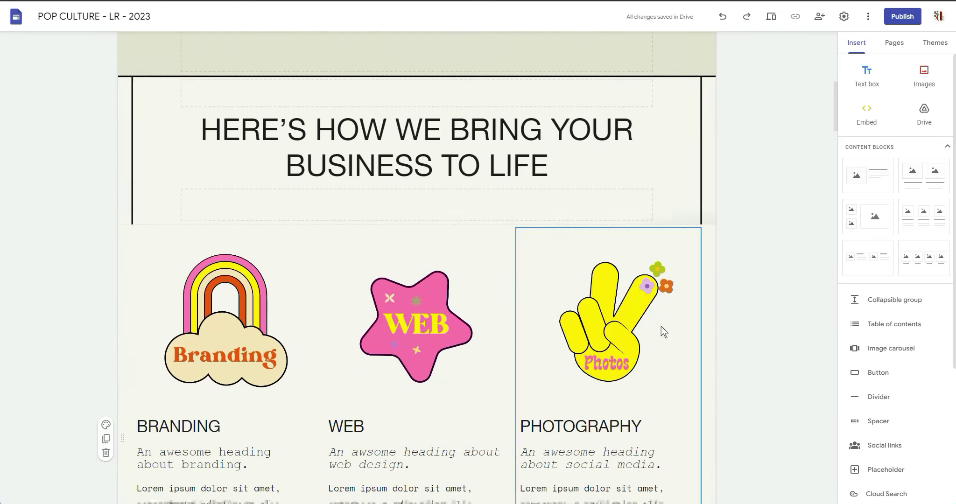
left_click(583, 219)
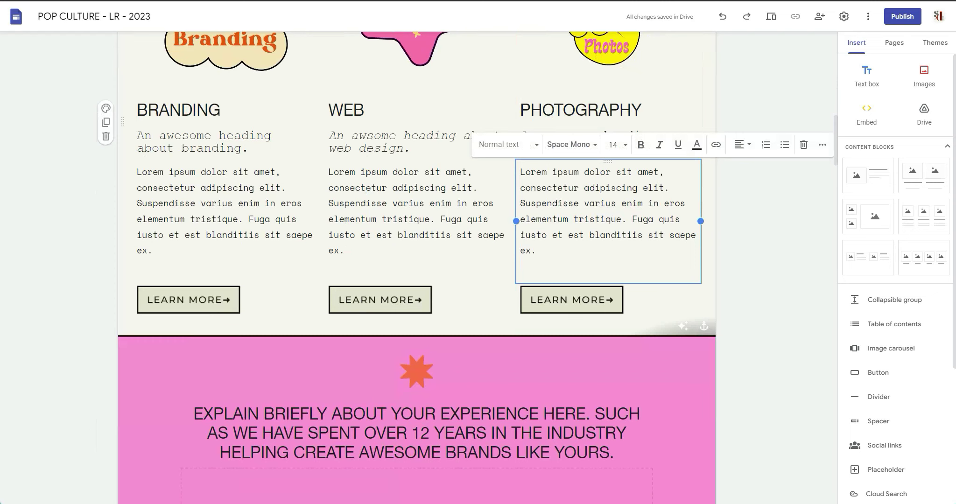
left_click(677, 303)
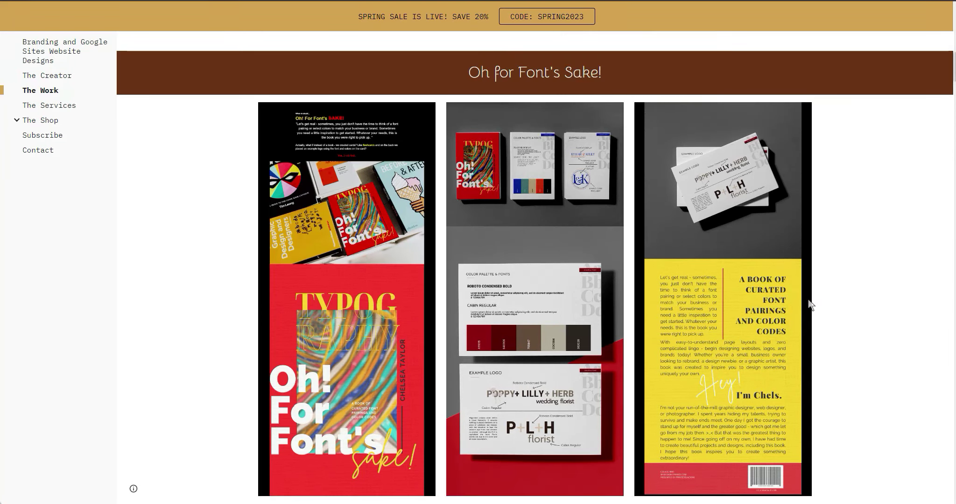
- On the portfolio site's The Work page, look over the "Oh for Font's Sake!" mockups and view the photo CCT00048.jpg of the printed cards
scroll(804, 302, "down", 2)
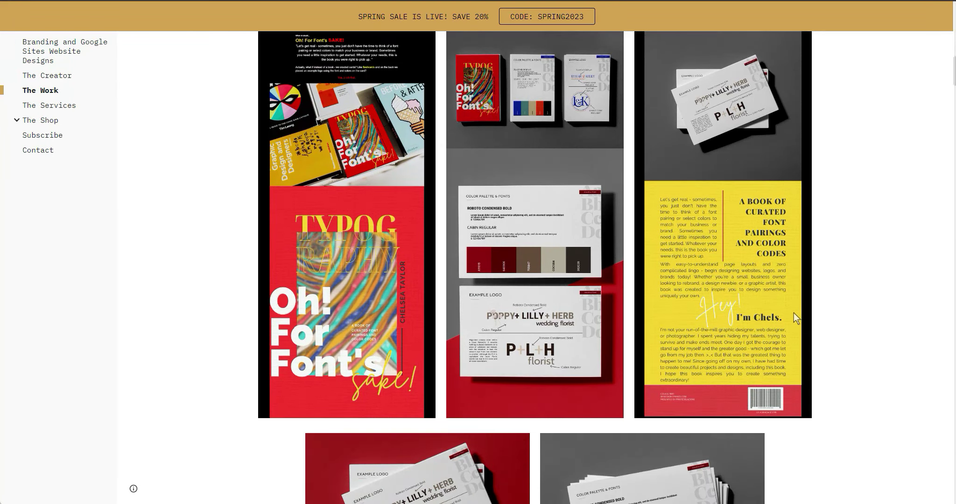
scroll(781, 231, "up", 2)
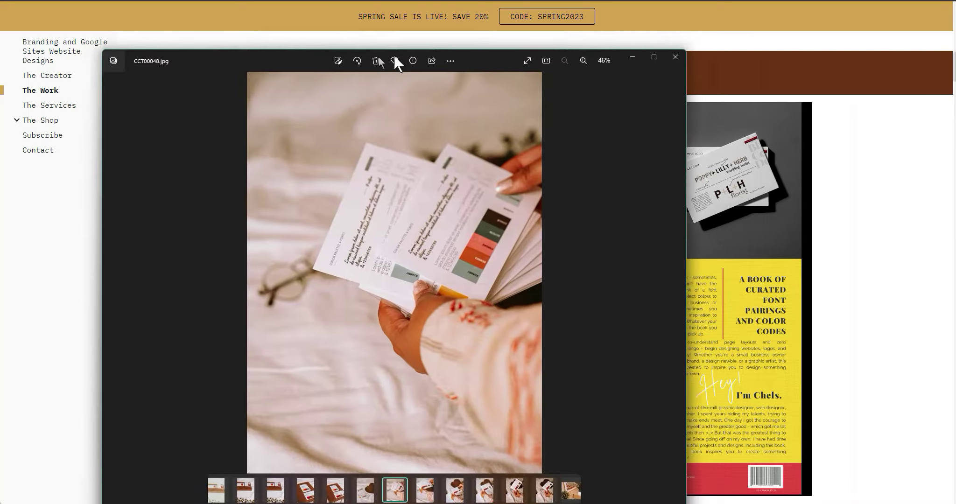
left_click_drag(394, 55, 527, 28)
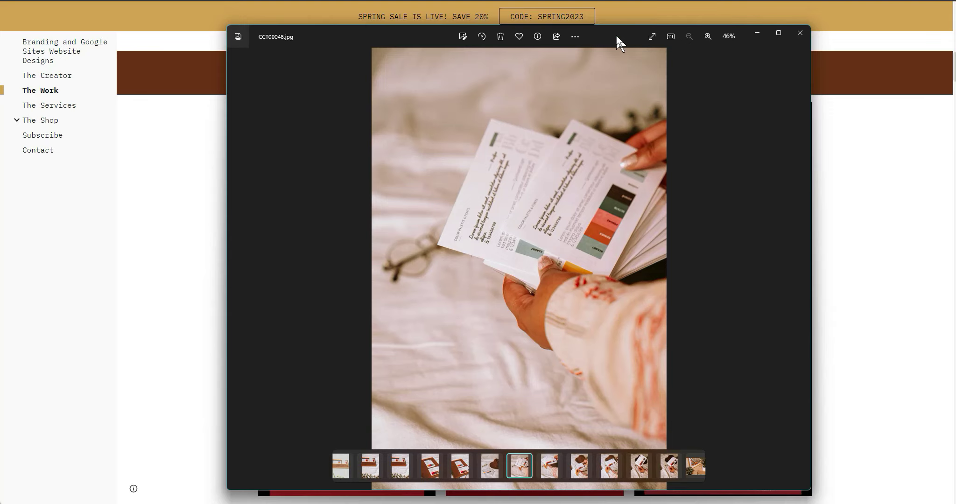
left_click_drag(616, 36, 673, 36)
key("Escape")
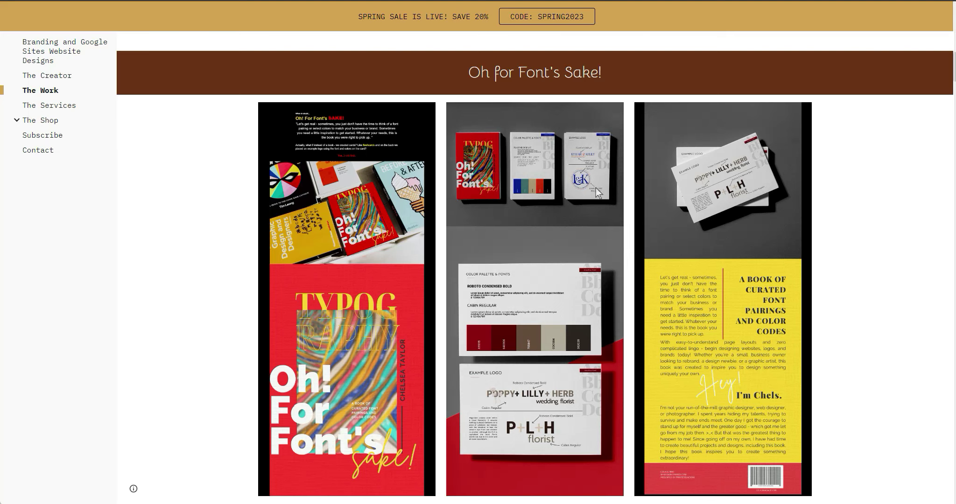
- Examine the color palette, font pairing and example logo cards in the "Oh for Font's Sake!" section
scroll(557, 290, "down", 3)
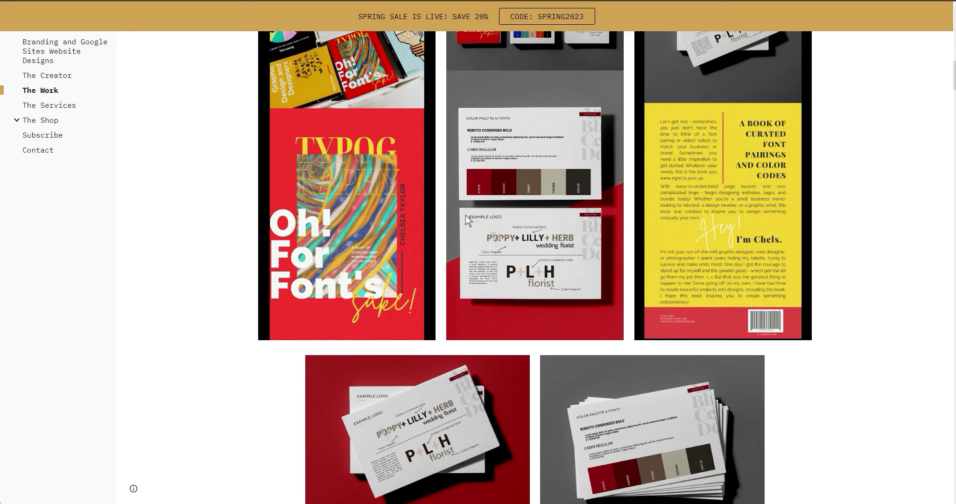
scroll(465, 216, "down", 2)
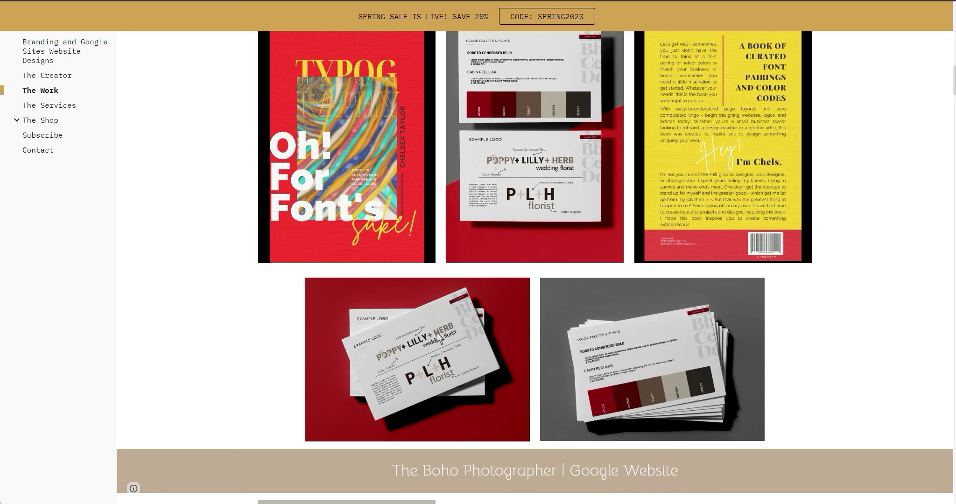
scroll(451, 372, "up", 2)
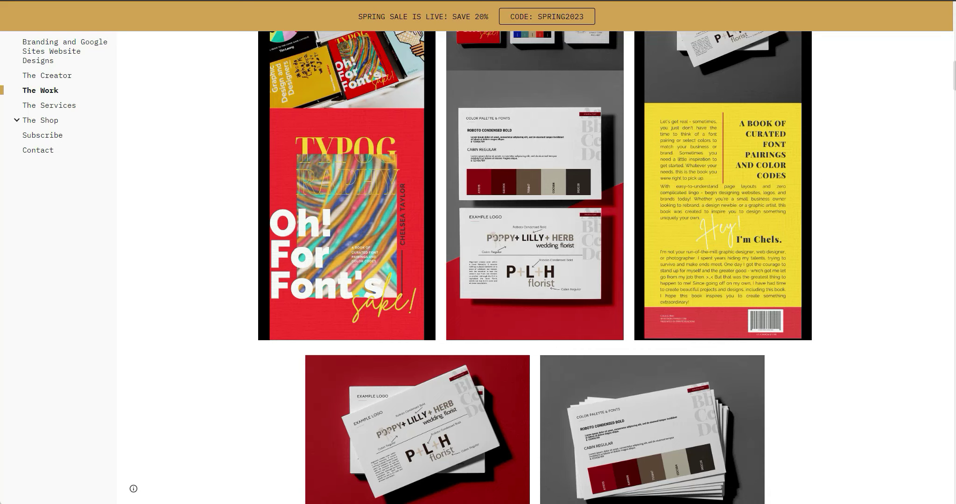
scroll(883, 115, "up", 3)
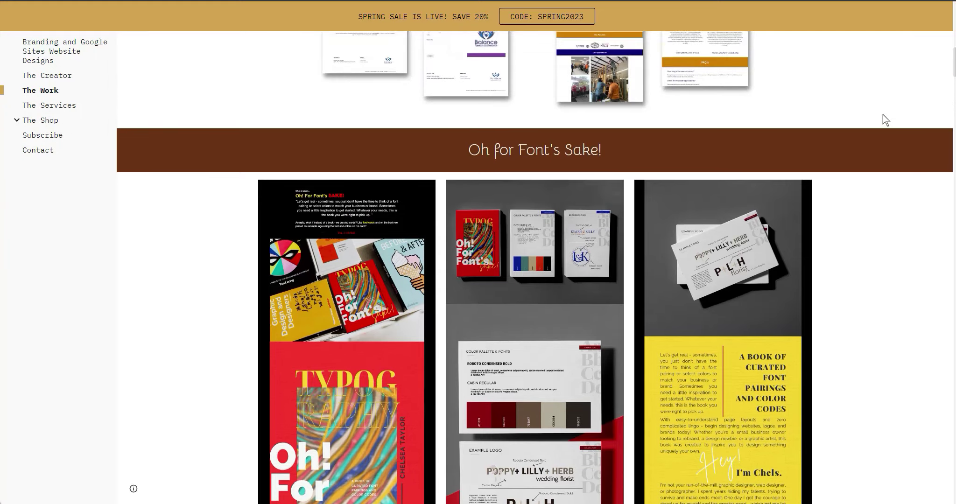